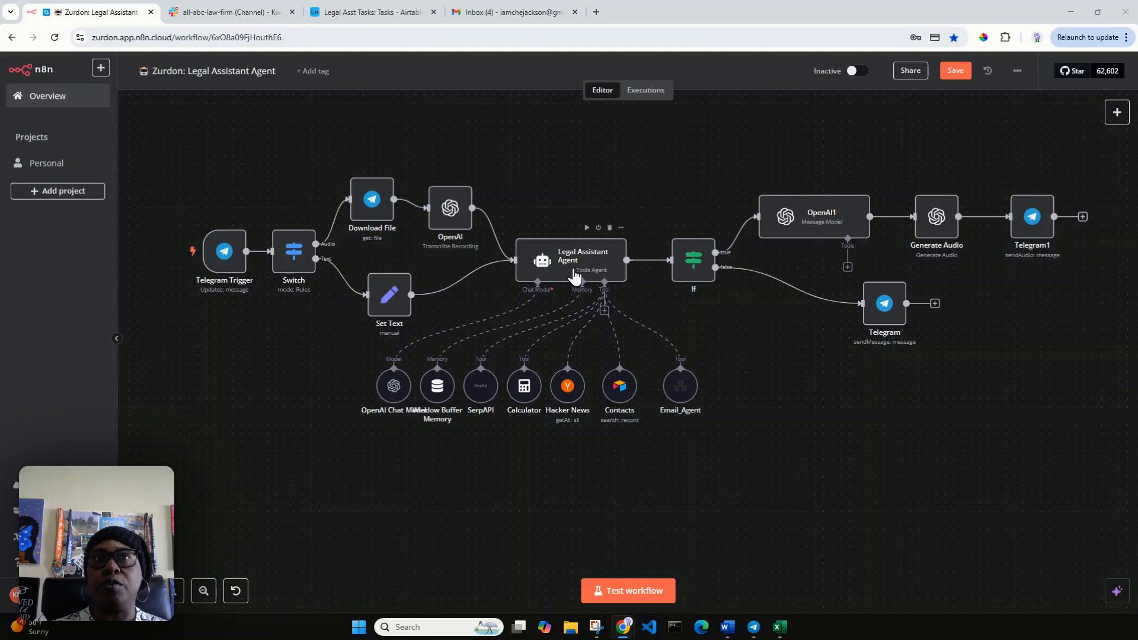
Check Airtable's Tasks table: the estate plan draft task and the Greenranch seller call task.
left_click(394, 18)
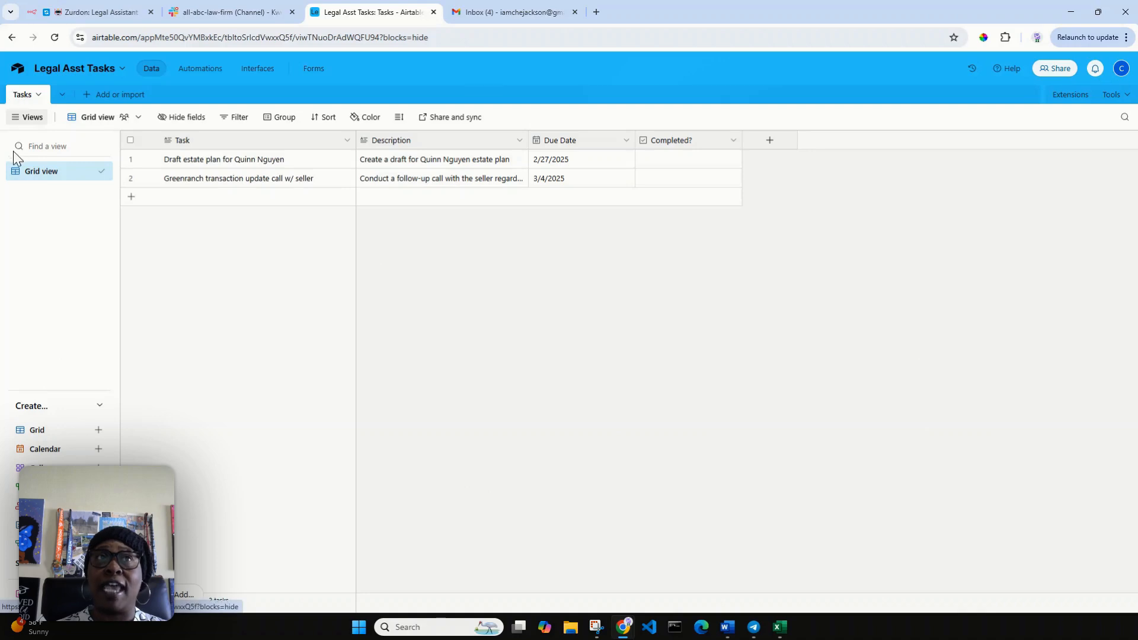
Attach an Airtable Tool to the Legal Assistant Agent using the existing Airtable access token.
left_click(99, 13)
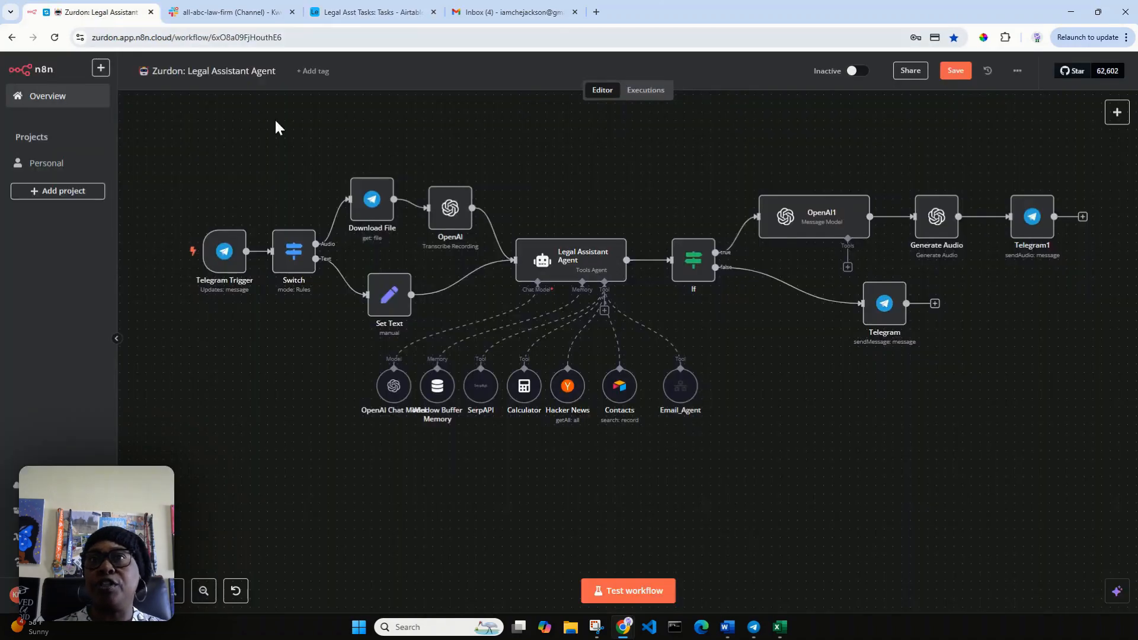
left_click(603, 312)
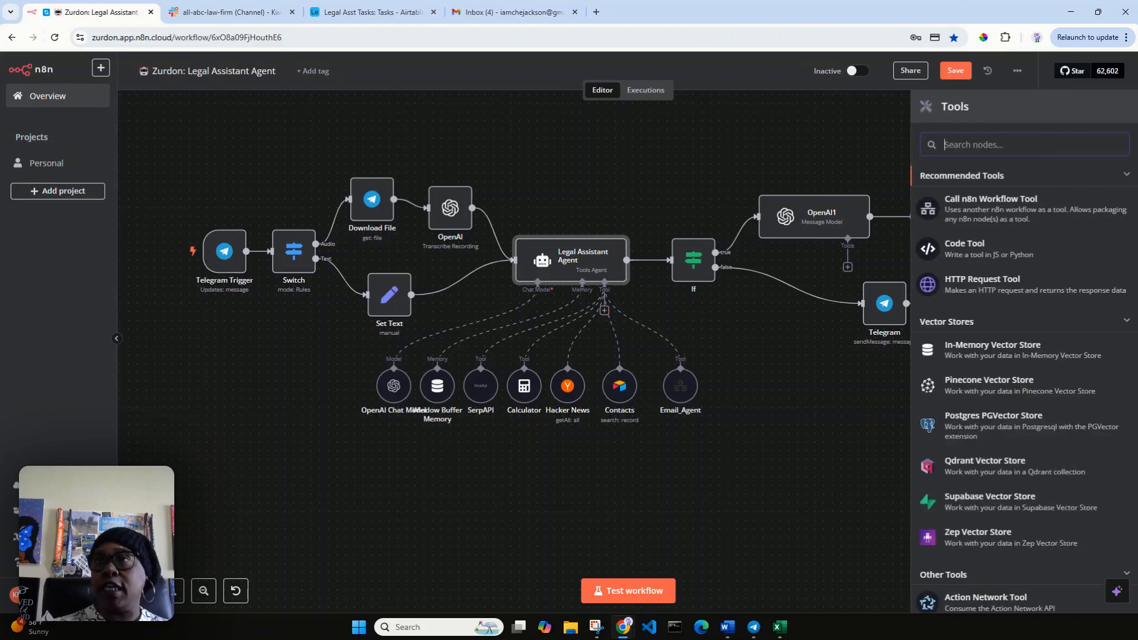
type("air")
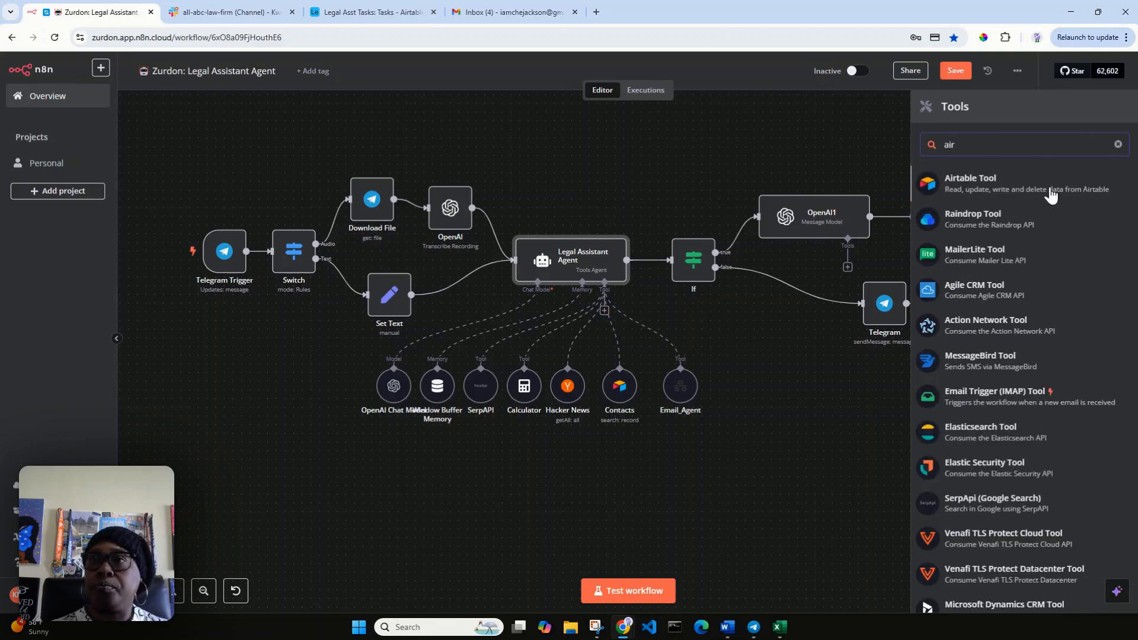
left_click(1050, 187)
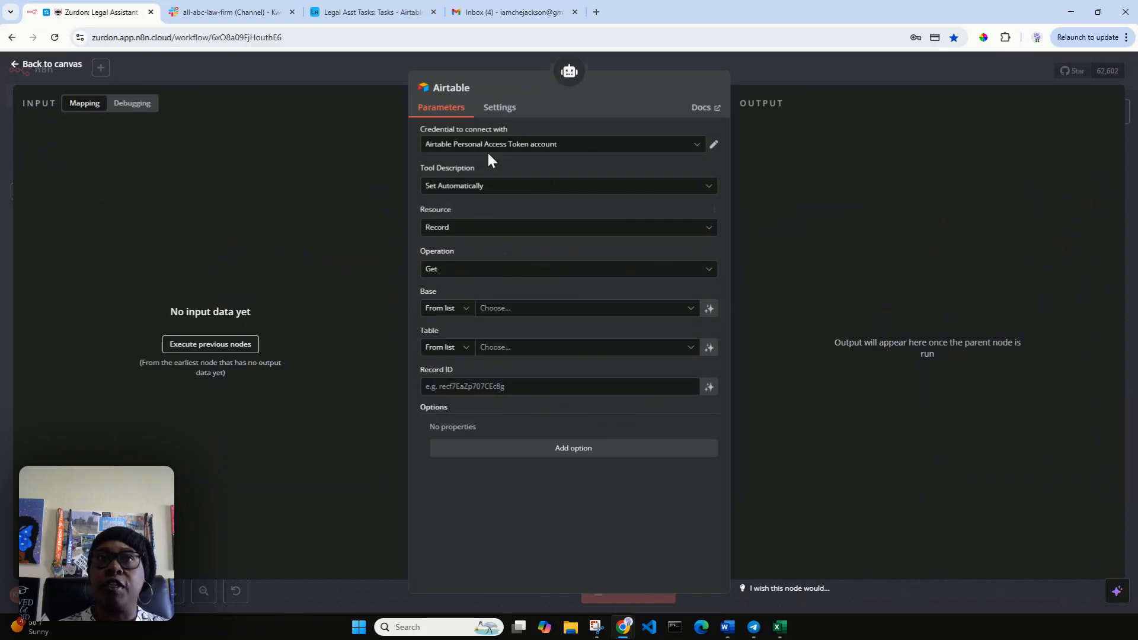
left_click(698, 145)
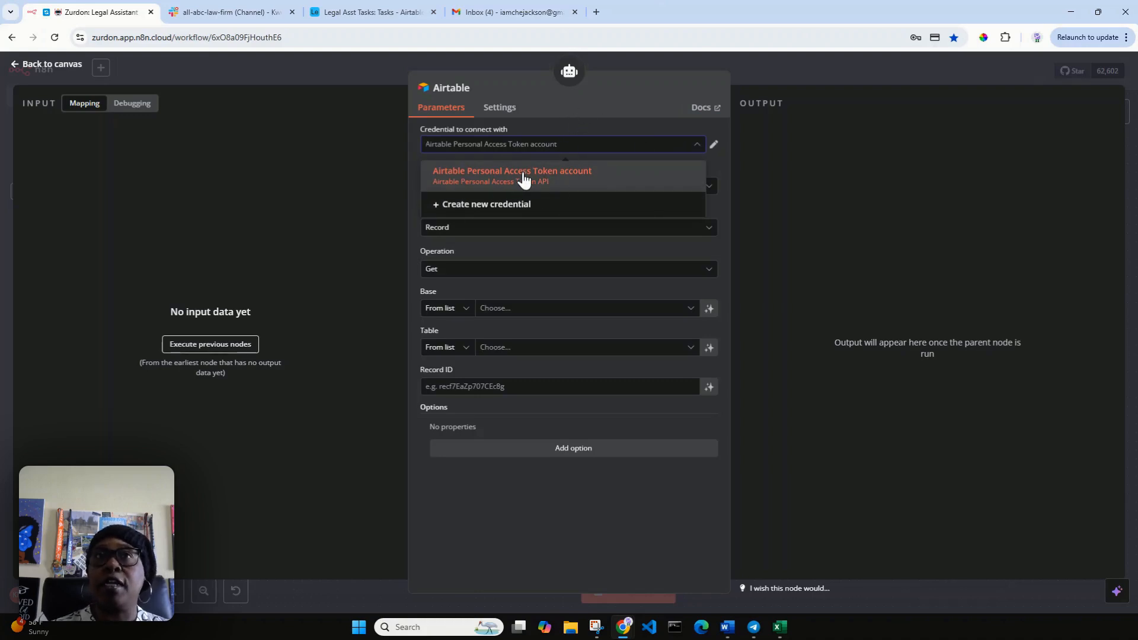
left_click(601, 95)
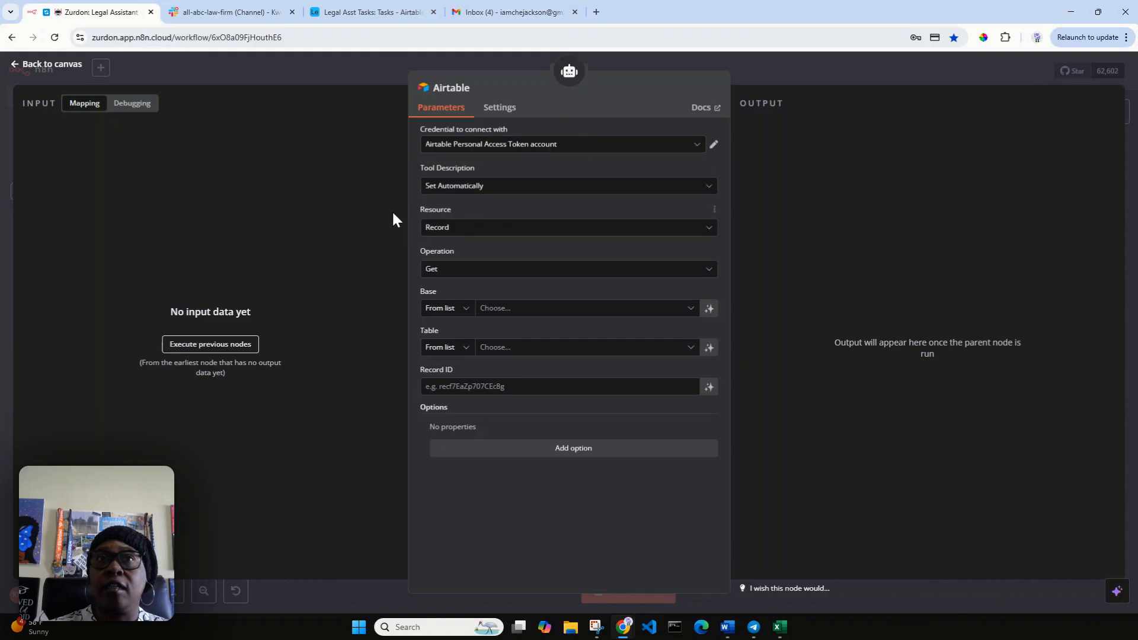
Set the Airtable tool to Search records in the Legal Asst Tasks base's Tasks table.
left_click(452, 276)
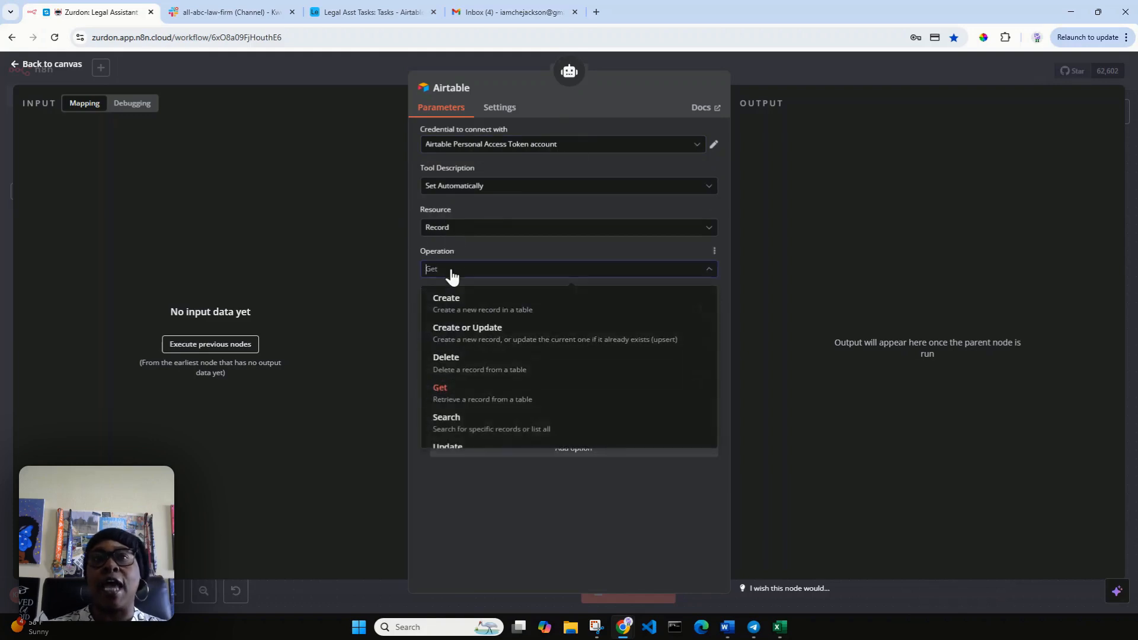
left_click(467, 426)
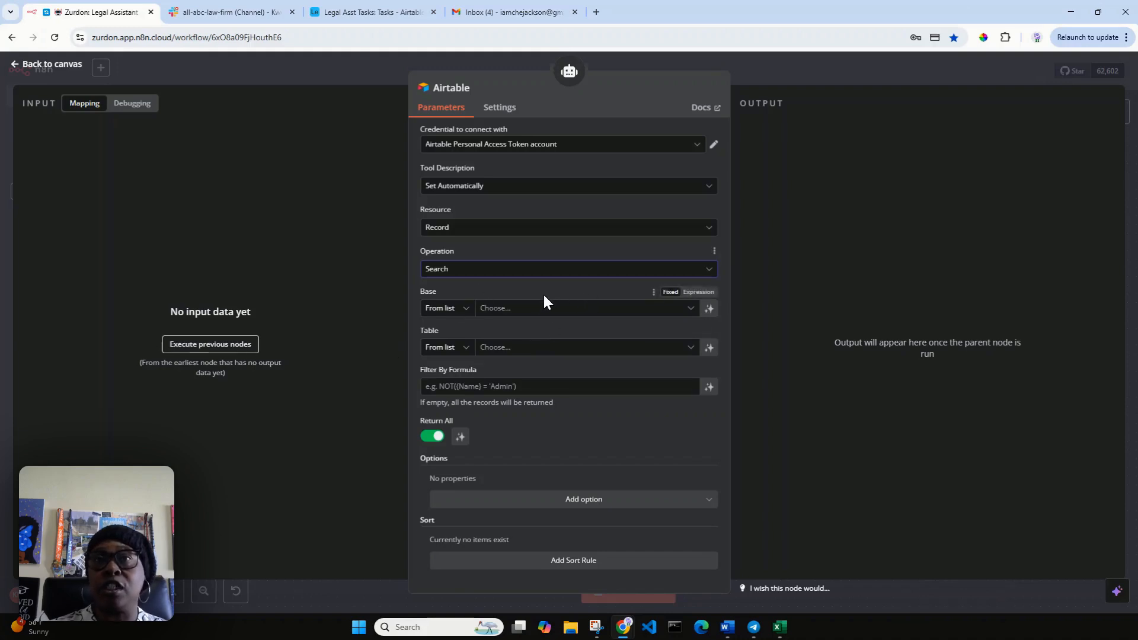
left_click(538, 309)
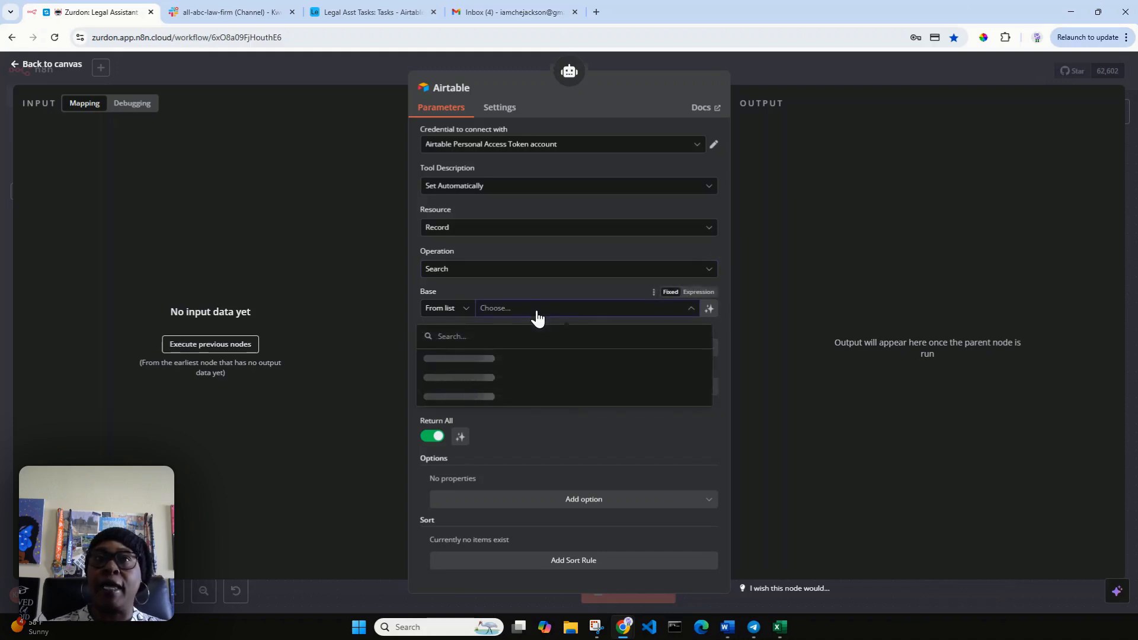
scroll(527, 439, "down", 3)
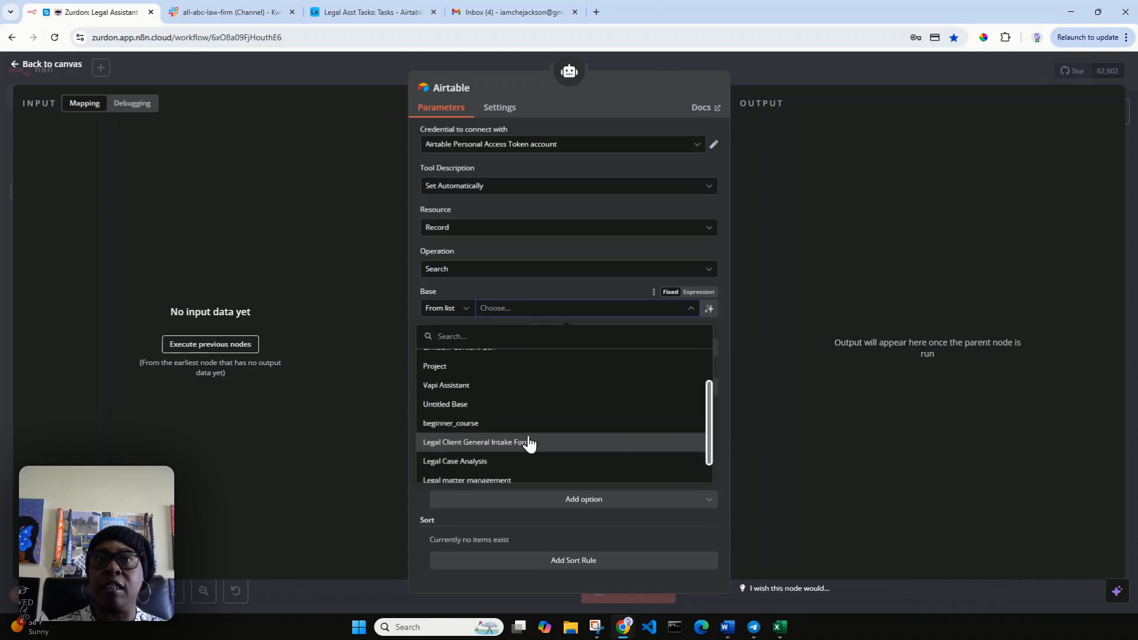
left_click(513, 473)
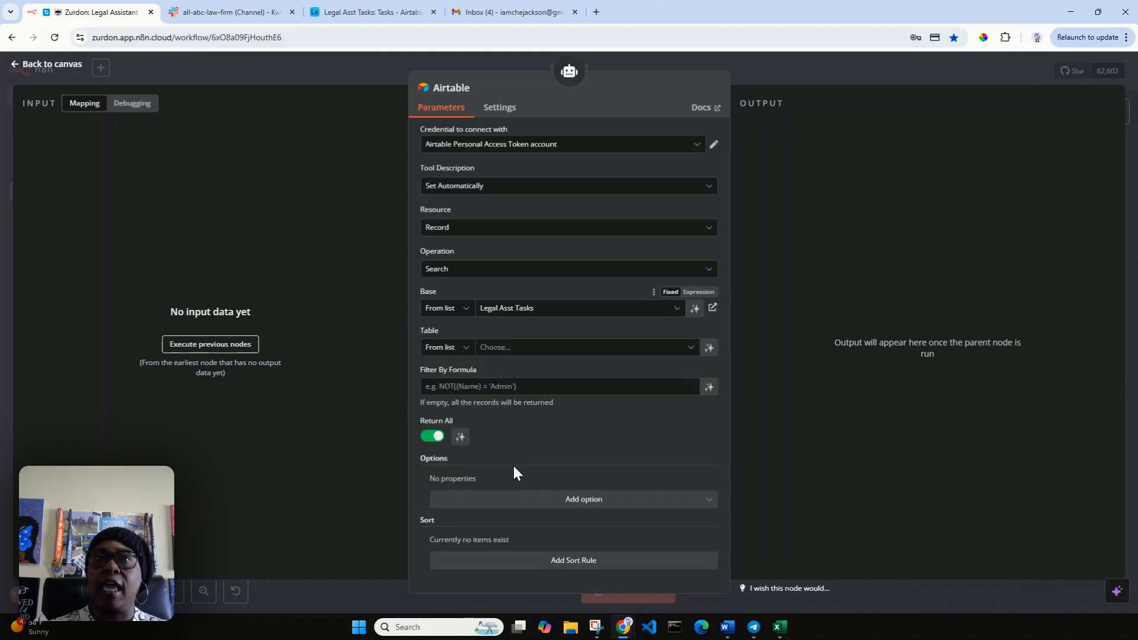
left_click(520, 349)
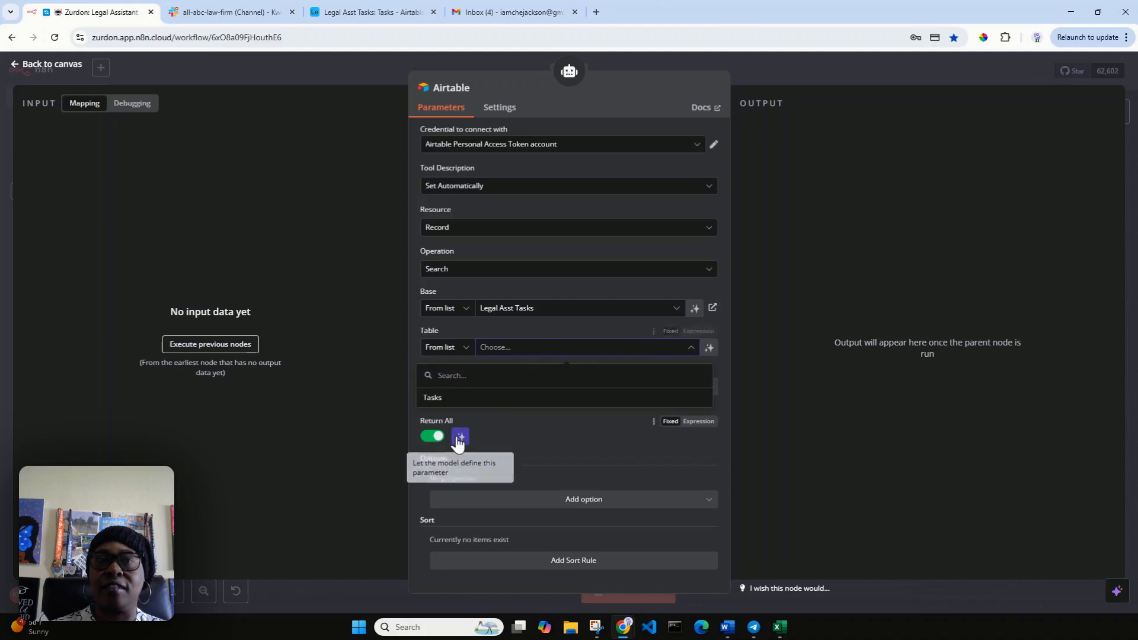
left_click(438, 398)
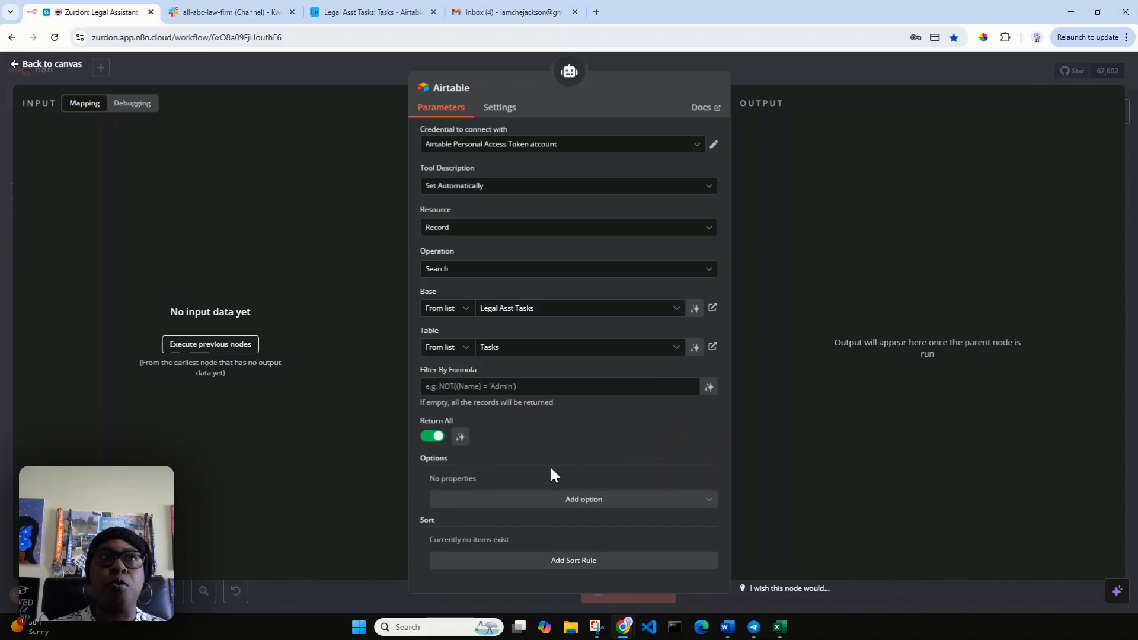
left_click(35, 64)
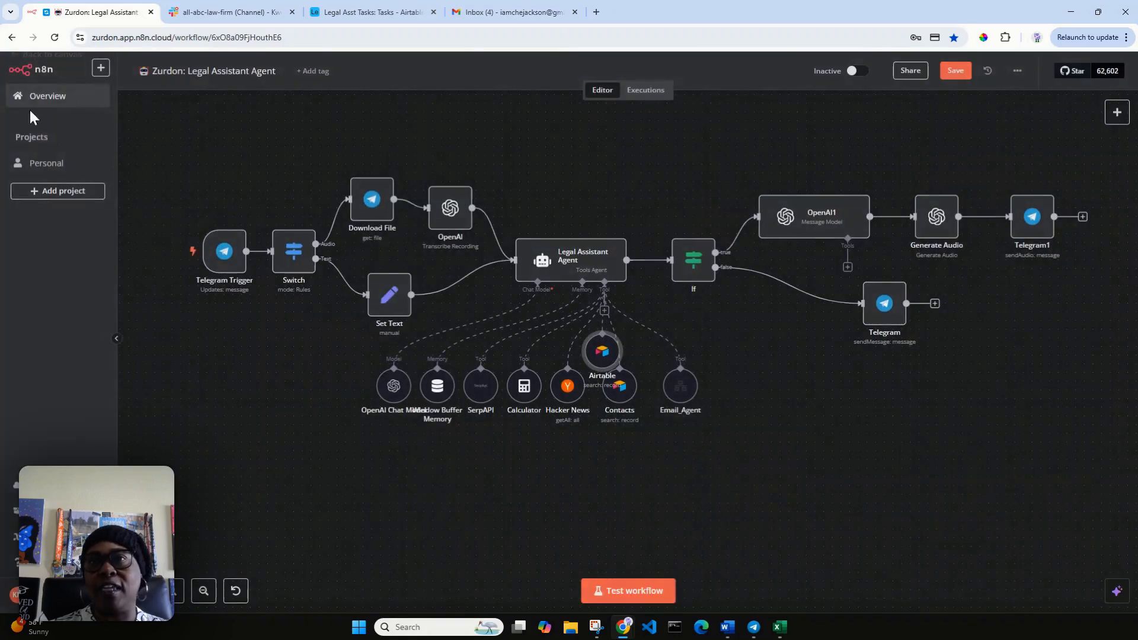
Rename the Airtable tool node to 'Tasks'.
double_click(605, 354)
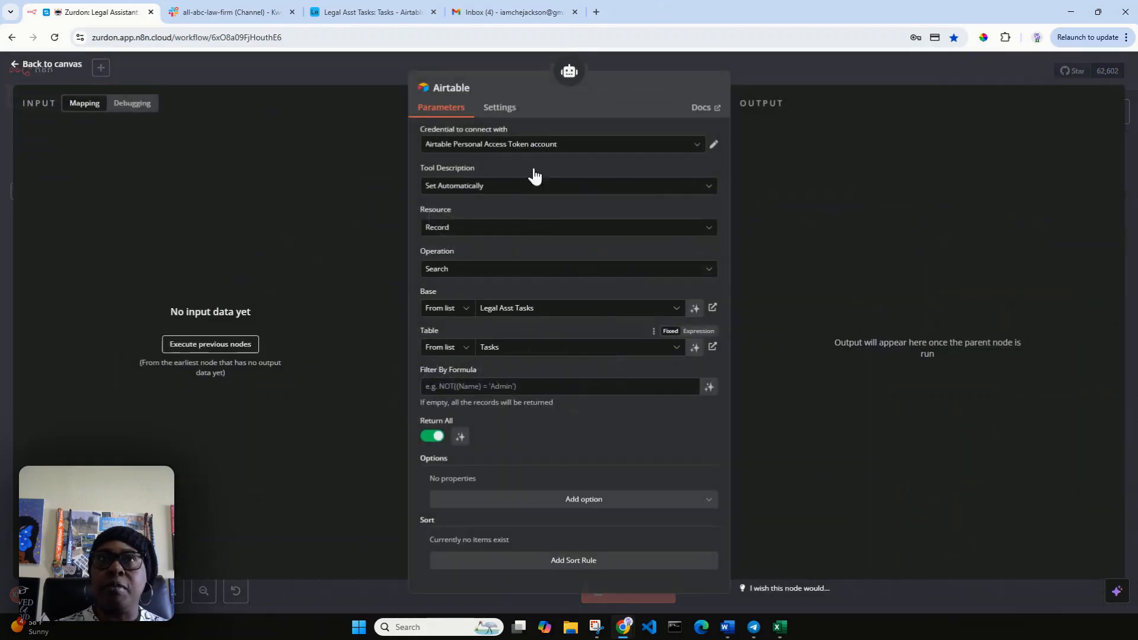
left_click(468, 89)
left_click_drag(521, 84, 454, 98)
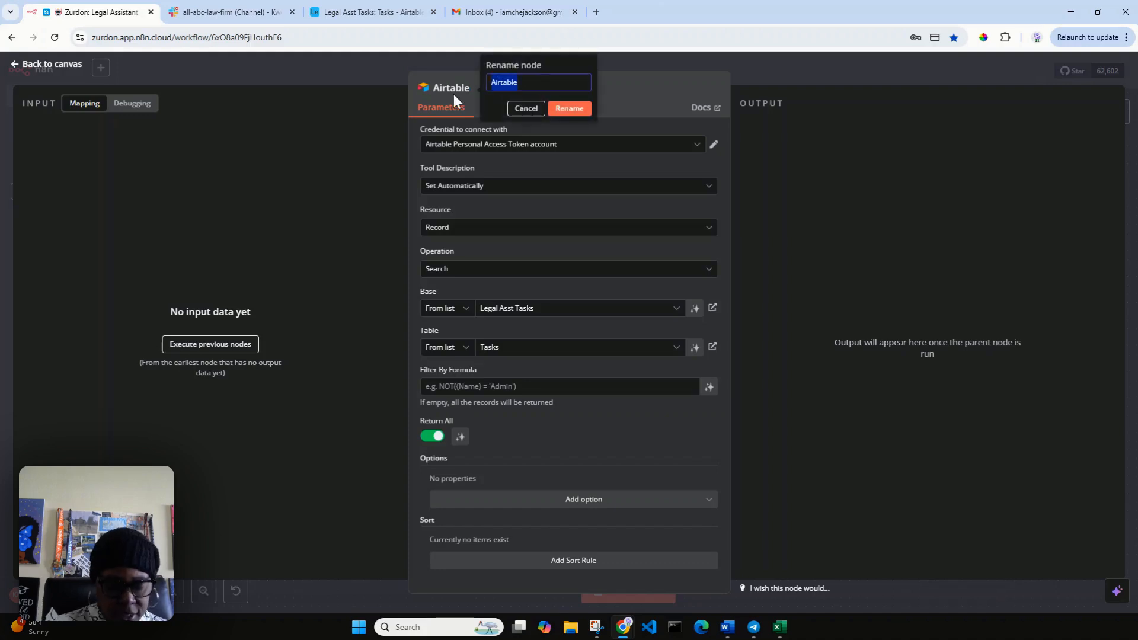
type("Tasks")
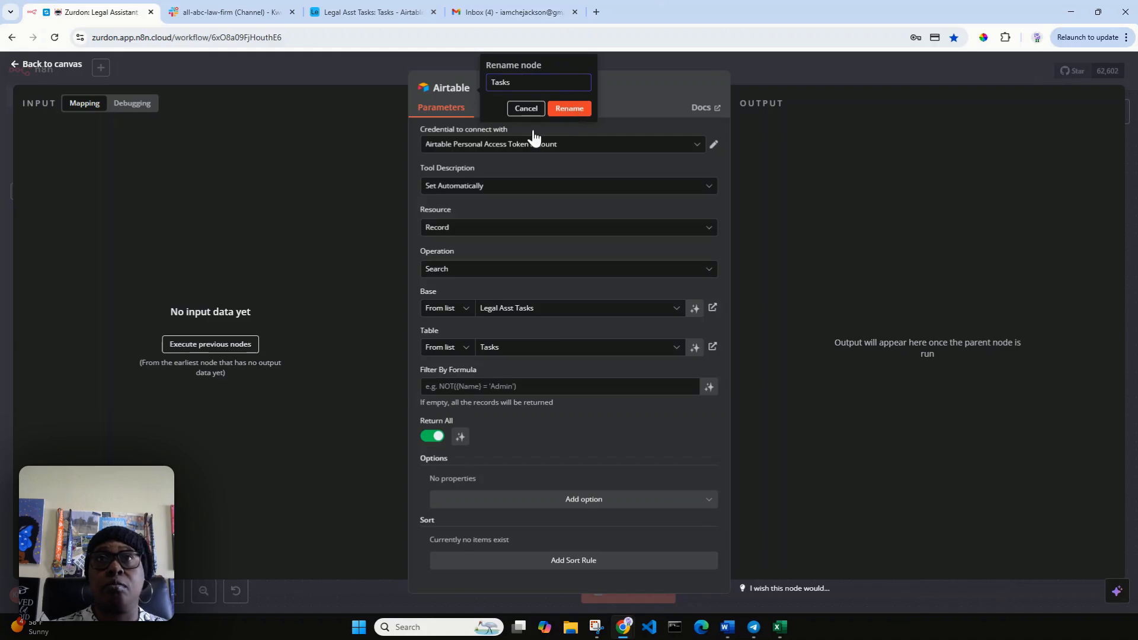
left_click(567, 108)
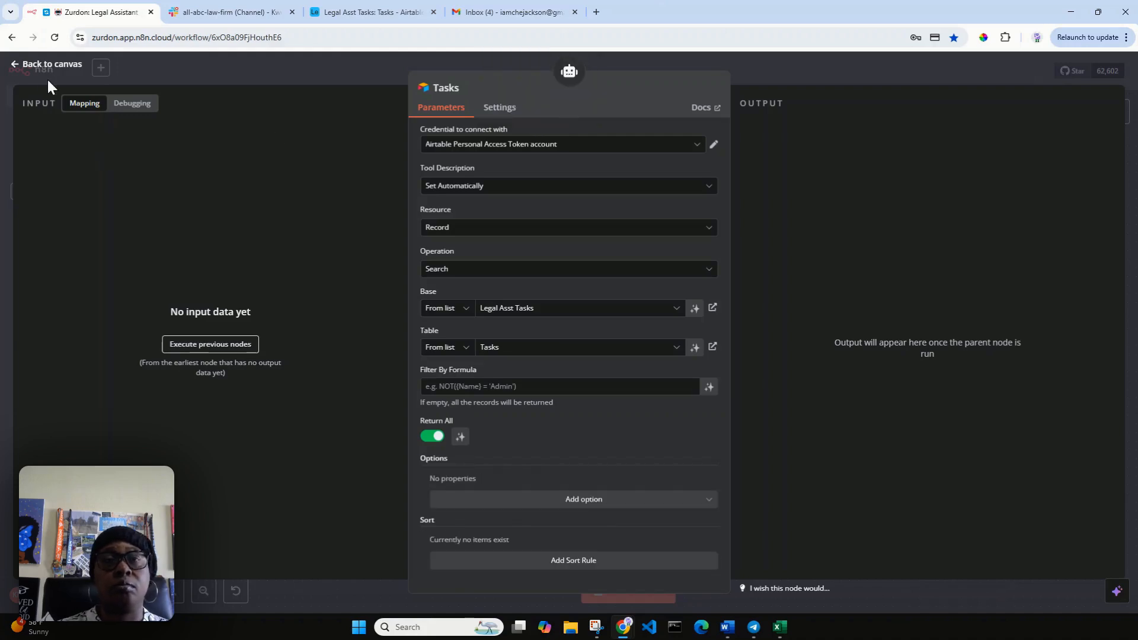
left_click(36, 64)
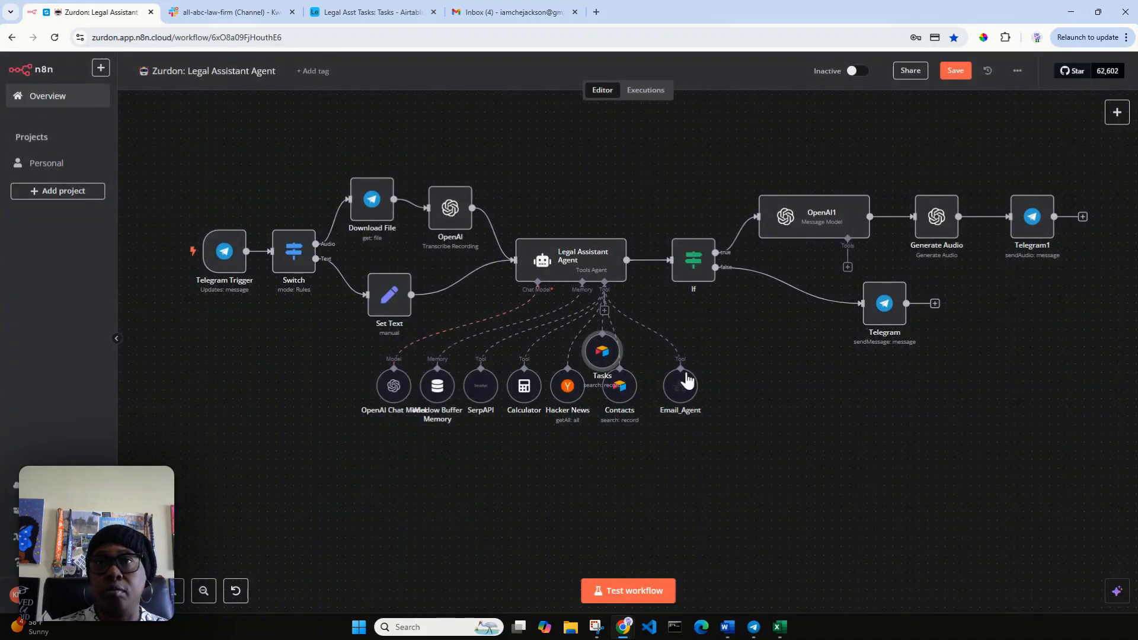
Place Tasks between Contacts and Email_Agent, then start a test run awaiting Telegram input.
left_click_drag(691, 389, 742, 396)
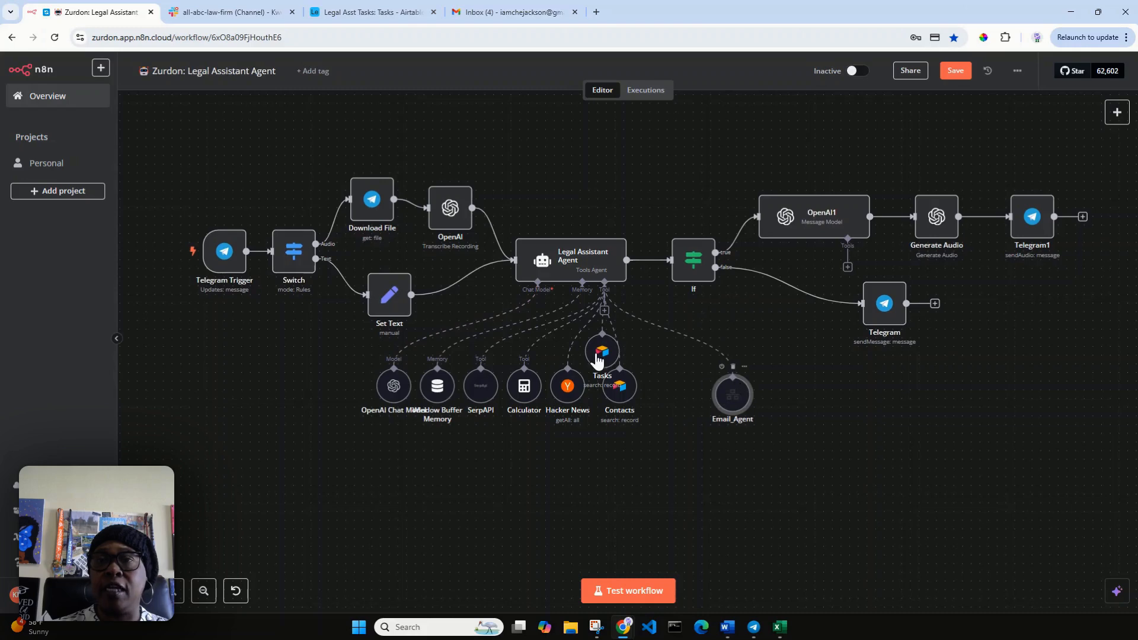
left_click_drag(608, 352, 675, 381)
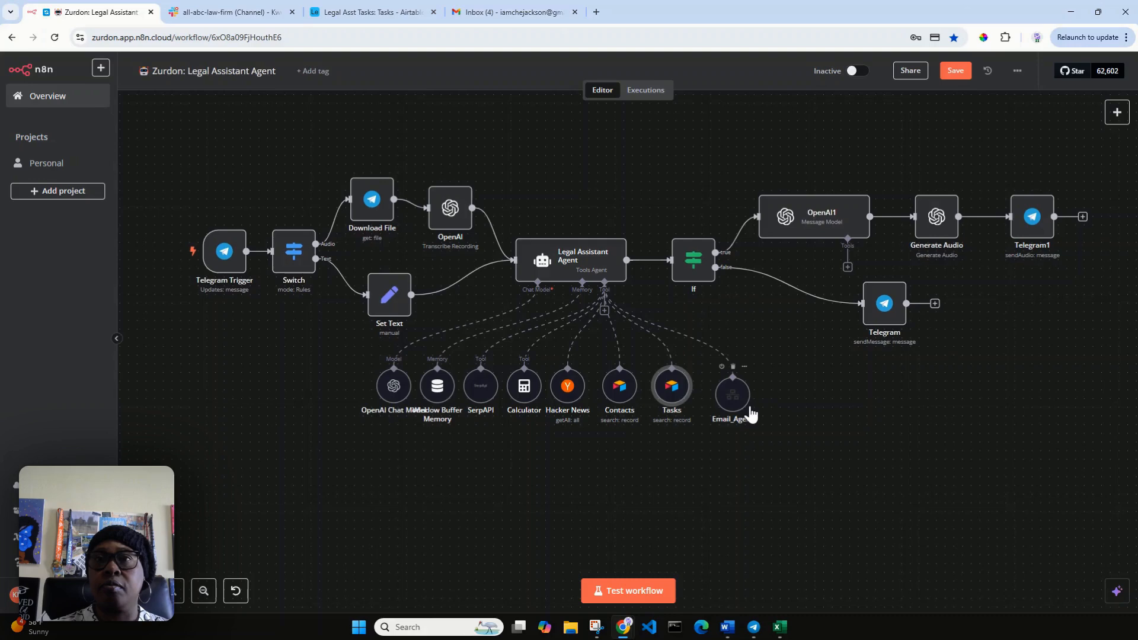
left_click(648, 584)
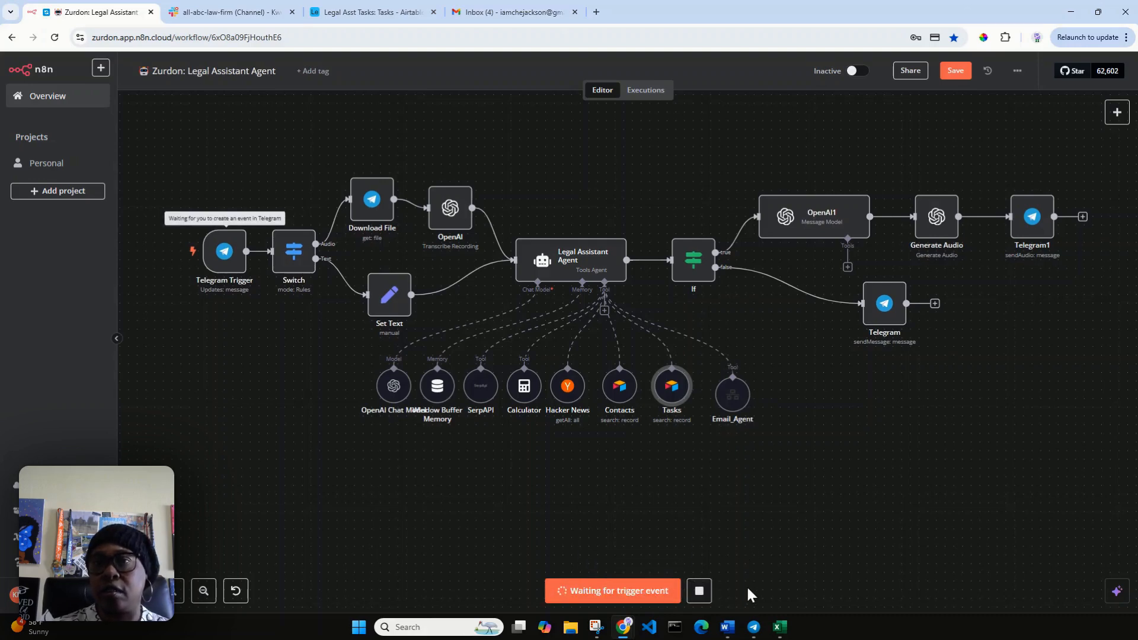
Send the Zurdon bot 'Please get the tasks I have due' and compare its reply with Airtable.
left_click(754, 626)
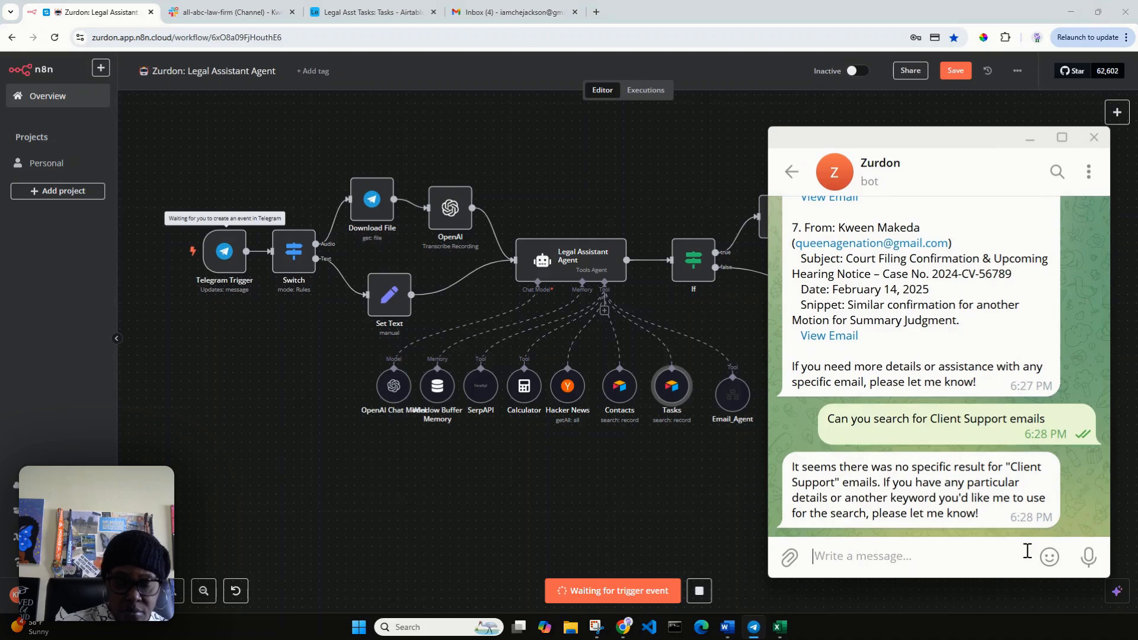
type("Please get the tasks I have")
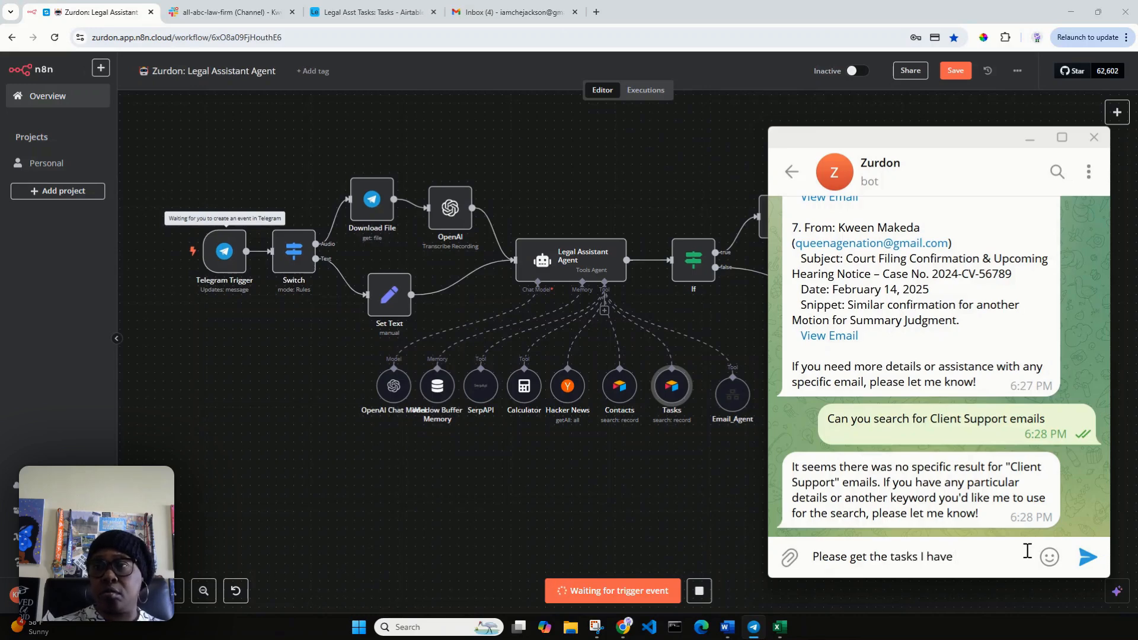
type("due")
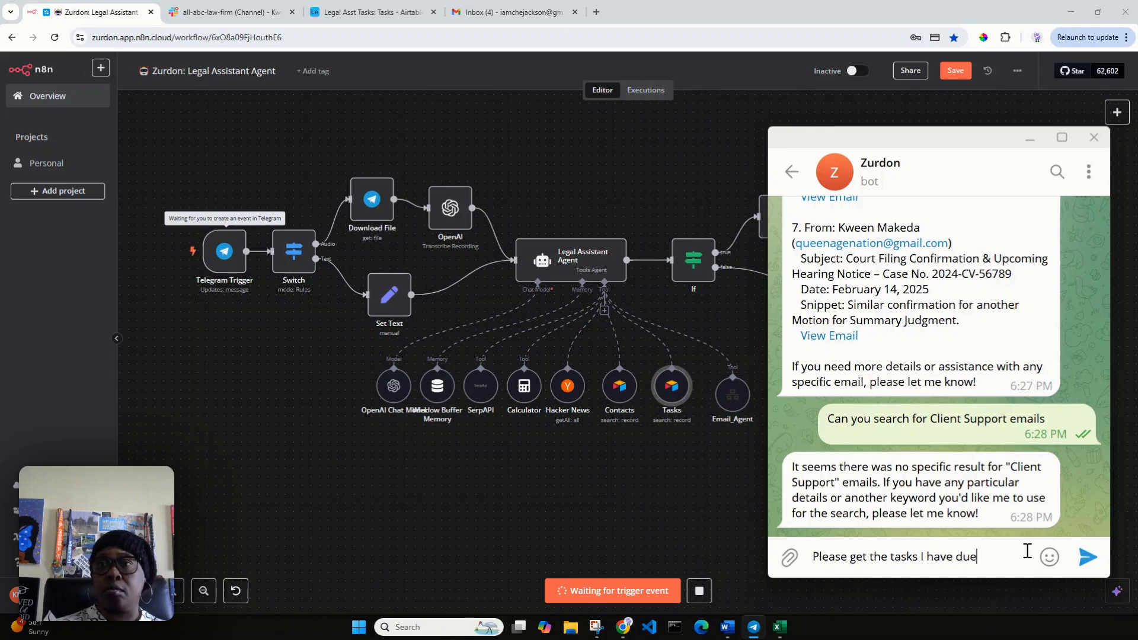
key("Return")
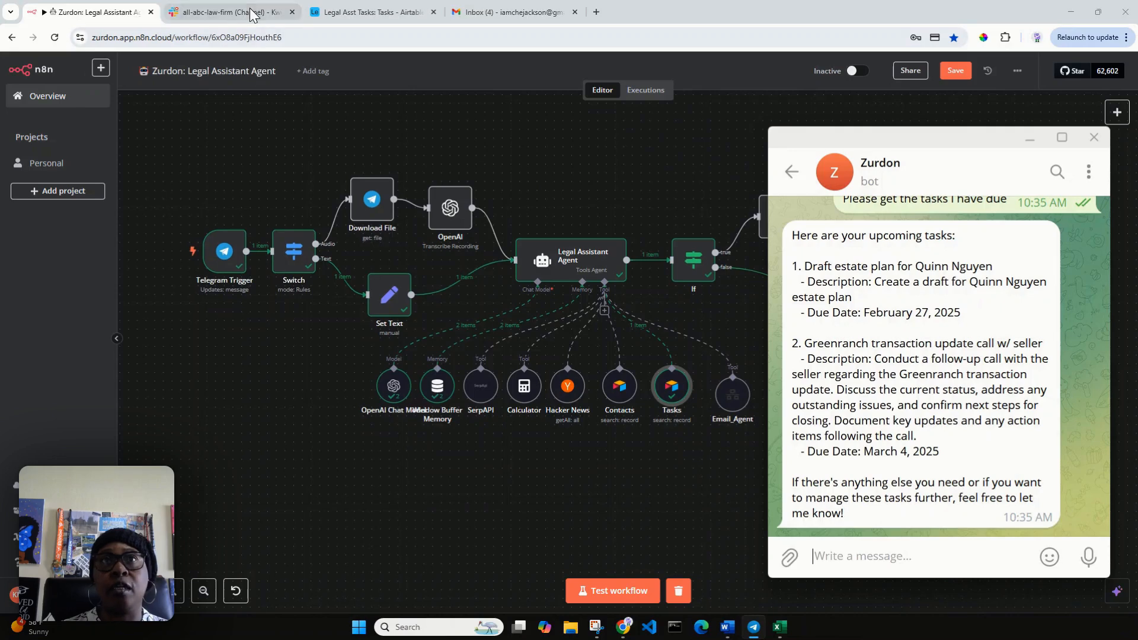
left_click(398, 14)
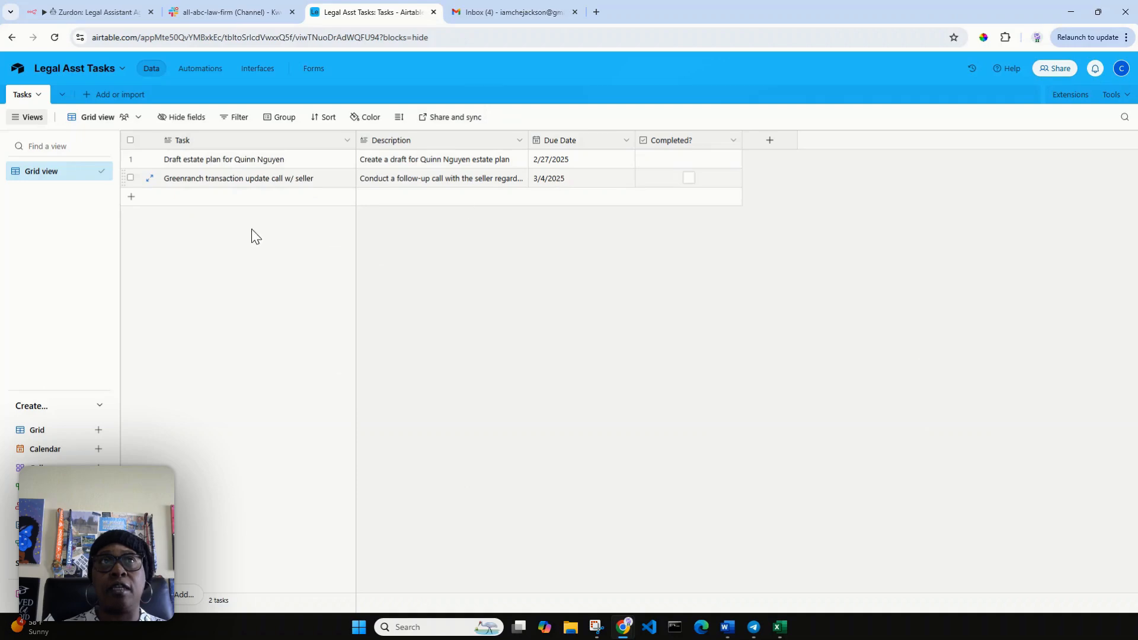
left_click(83, 12)
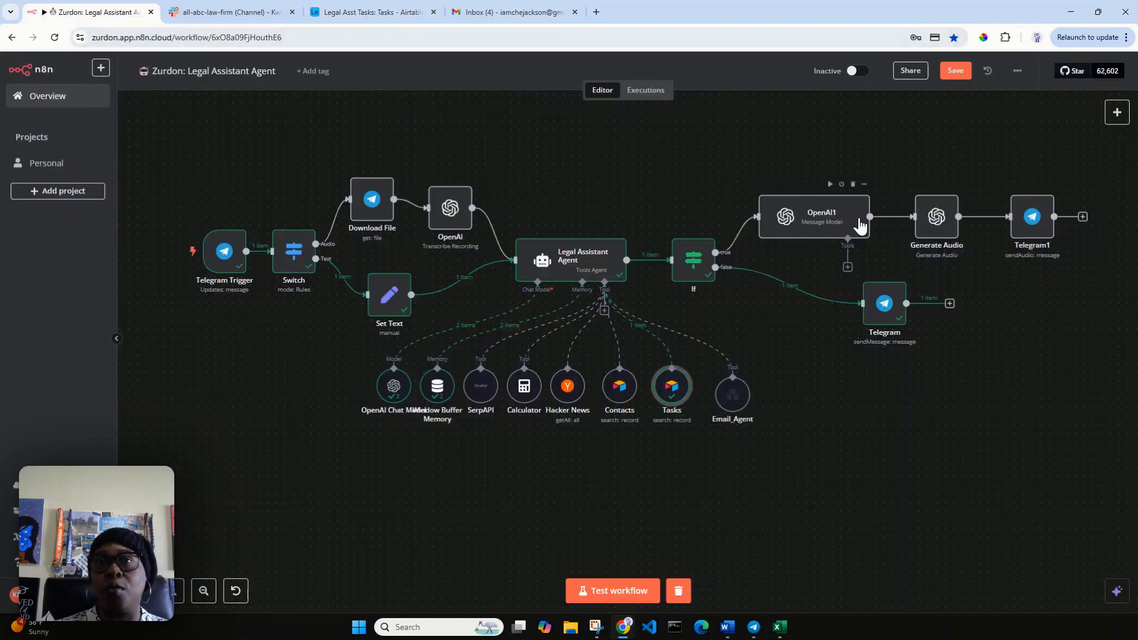
Heart-react to the Zurdon bot's two-task reply in Telegram, then hide the chat.
left_click(753, 627)
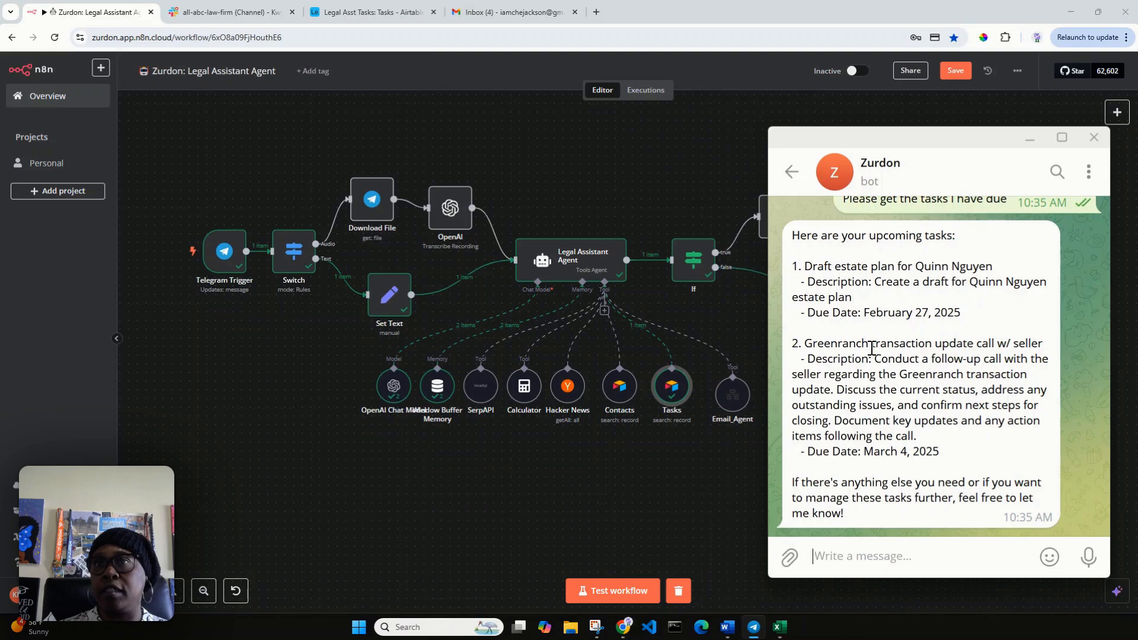
double_click(818, 354)
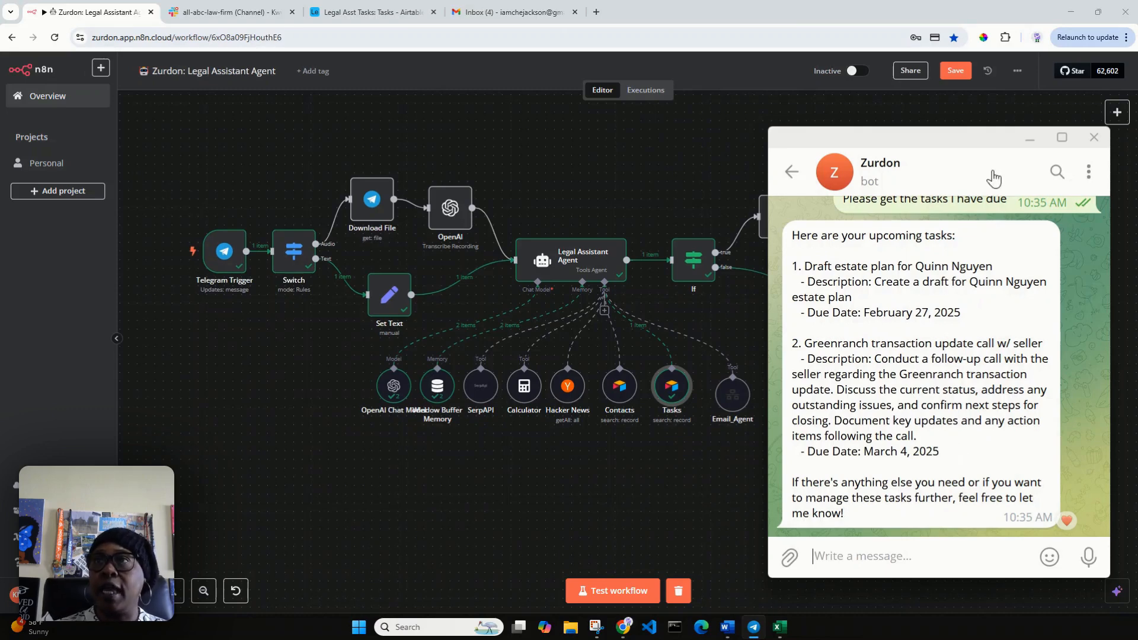
left_click(1031, 140)
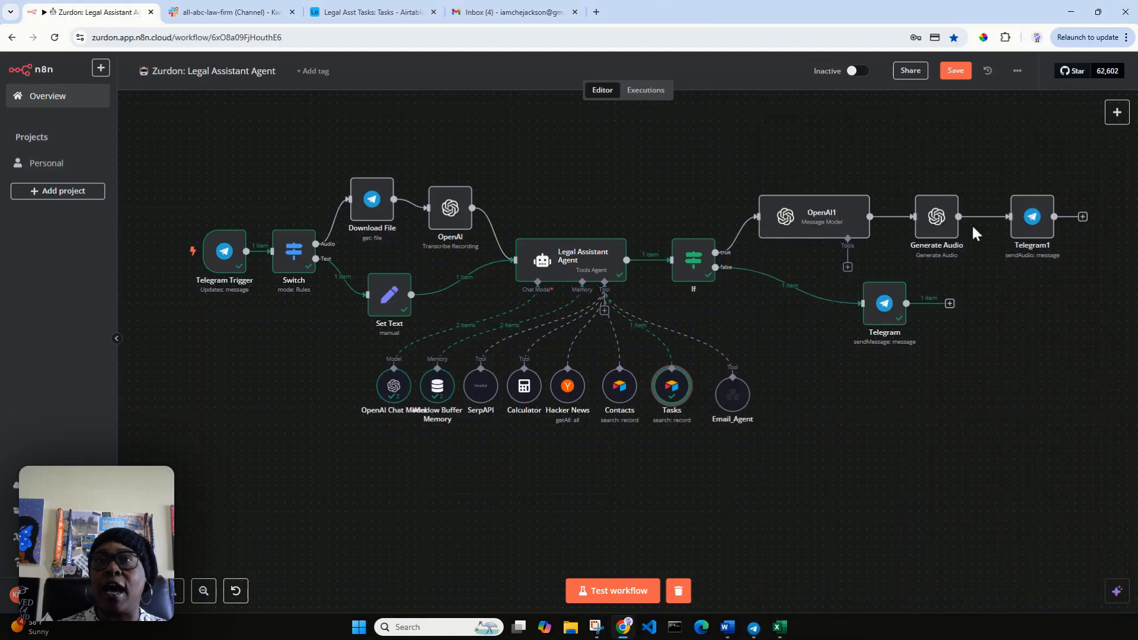
Nudge the Tasks tool left and move Email_Agent further right, then toggle the heart reaction.
left_click_drag(667, 401, 663, 390)
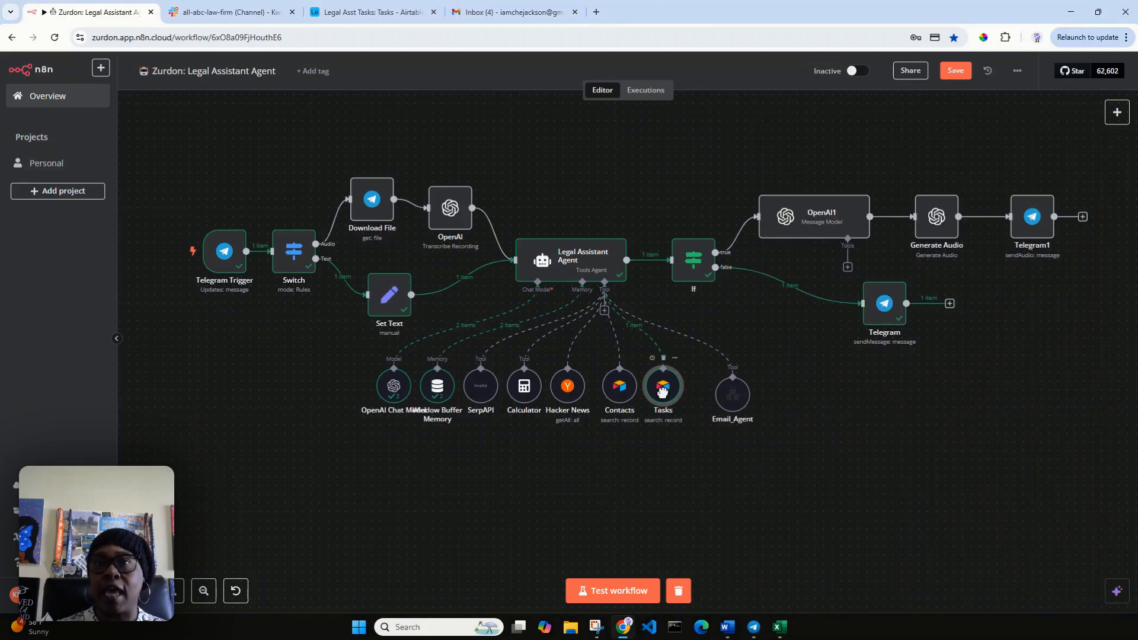
left_click_drag(734, 400, 777, 391)
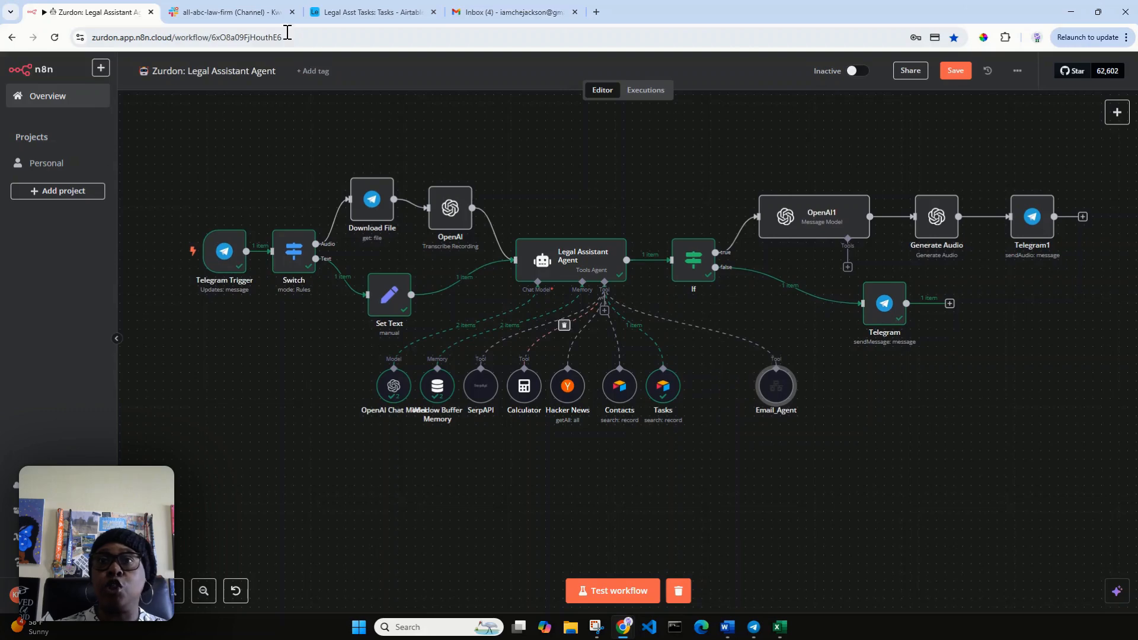
left_click(751, 629)
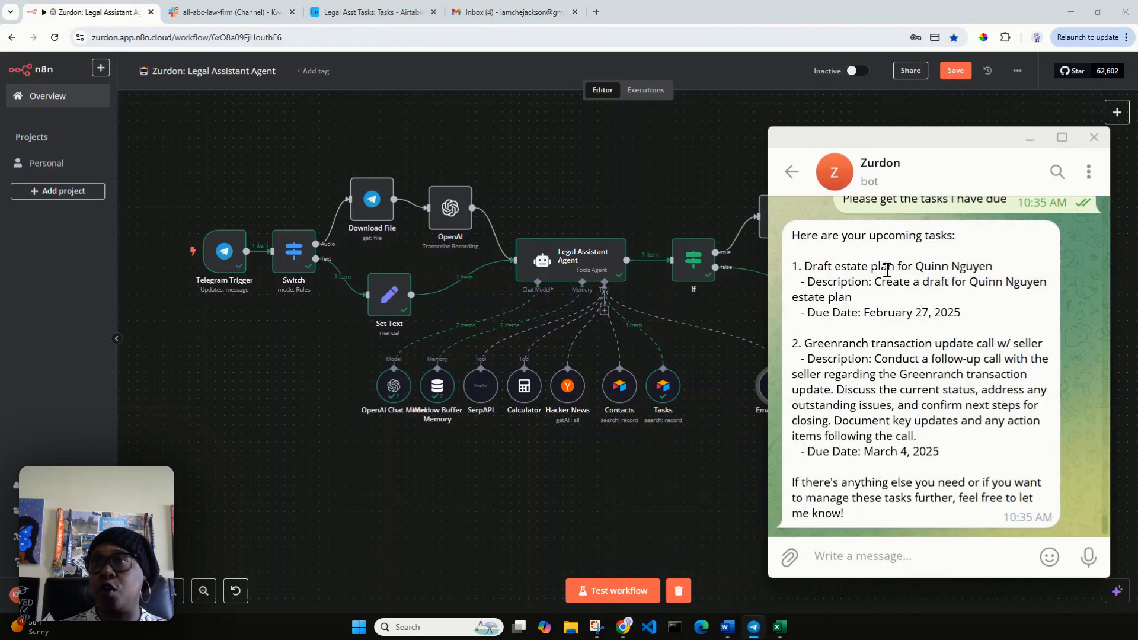
double_click(954, 270)
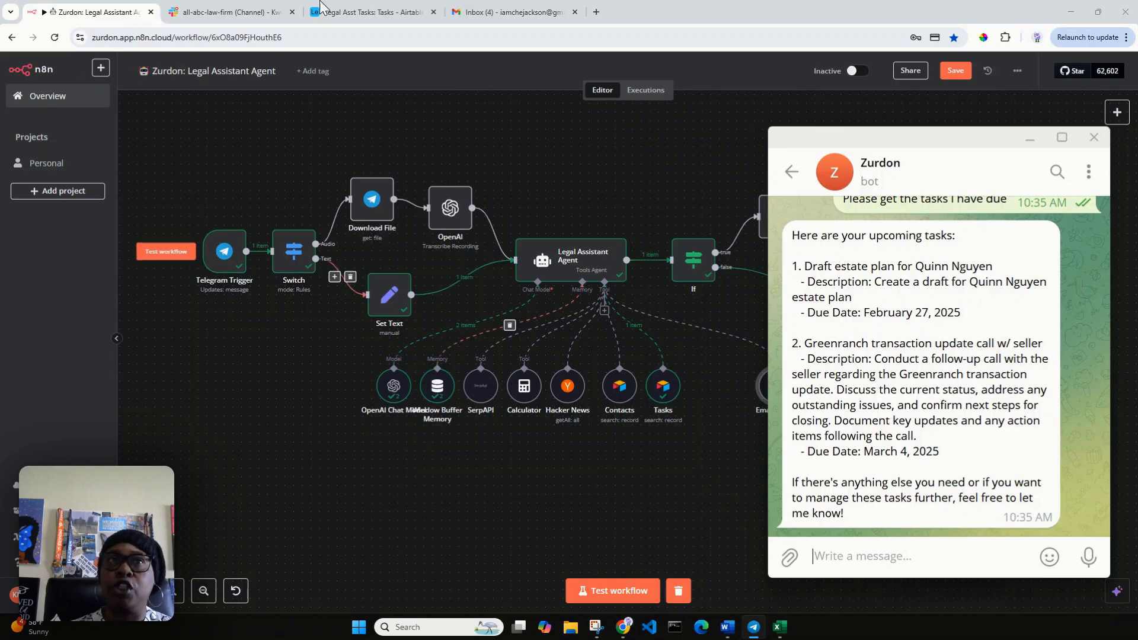
Glance at the empty #all-abc-law-firm Slack channel and come back to the n8n canvas.
left_click(237, 16)
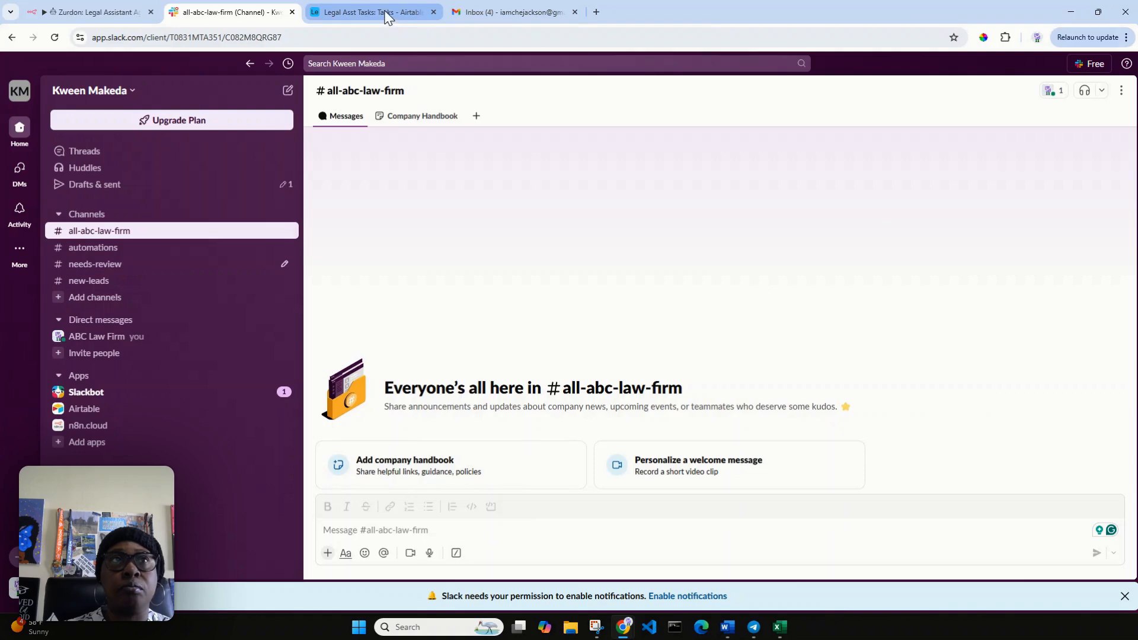
left_click(100, 11)
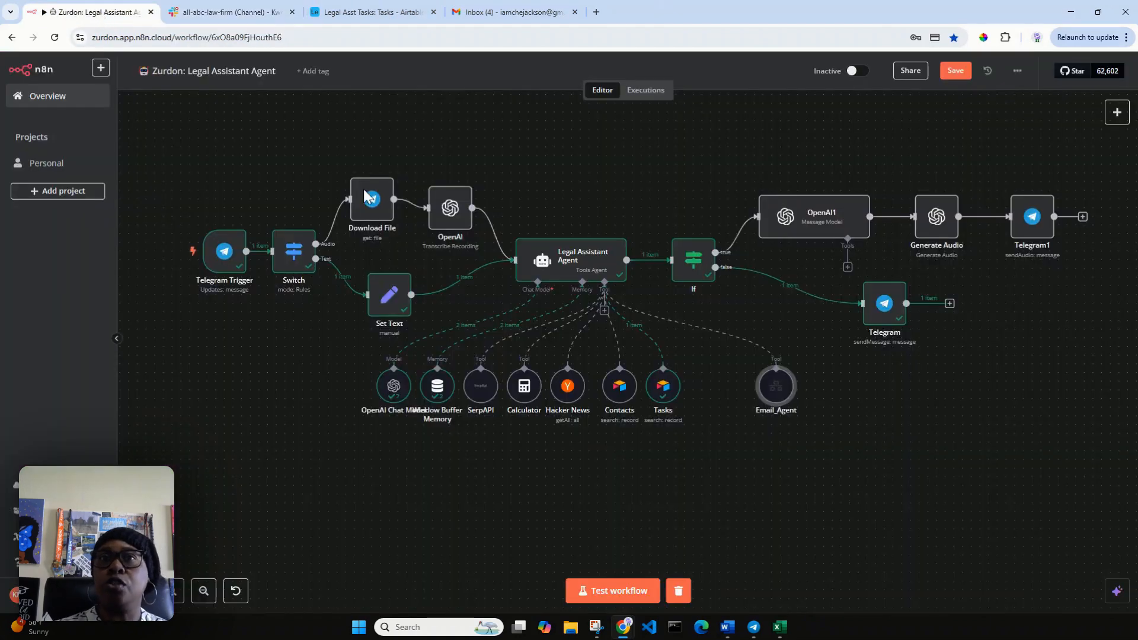
Attach a Slack Tool to the agent using the existing Slack account credential.
left_click(604, 310)
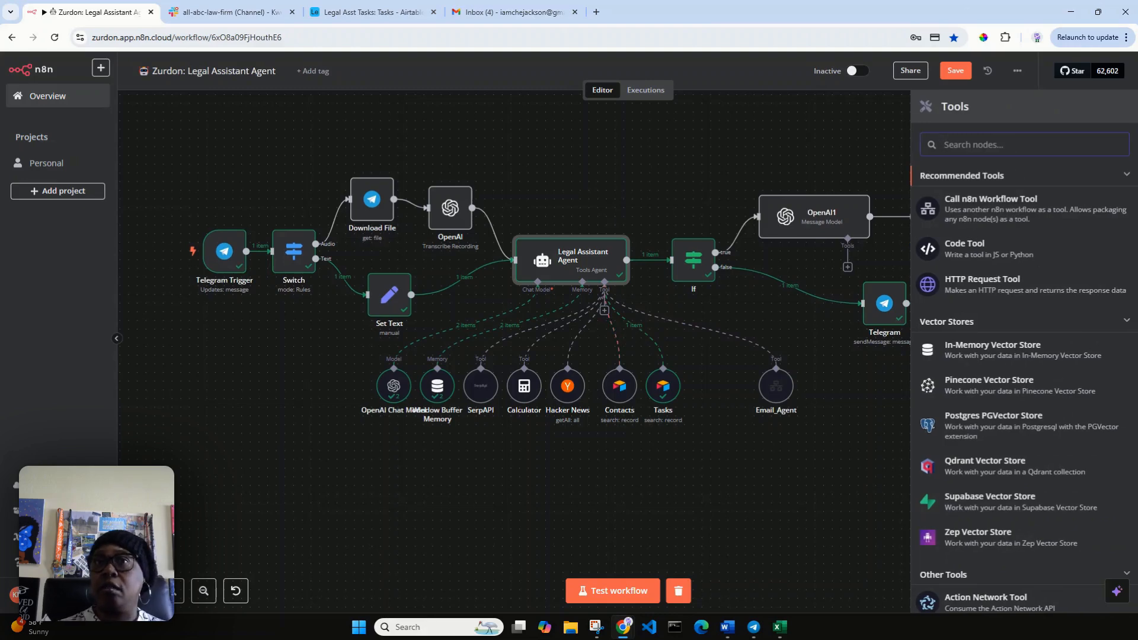
type("sla")
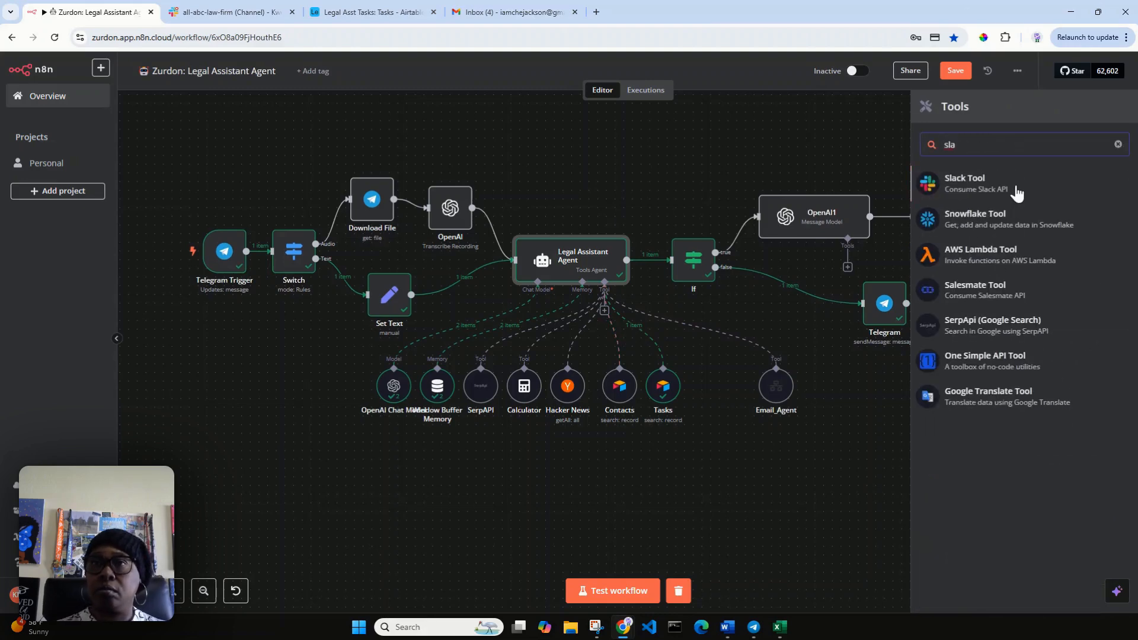
left_click(1017, 193)
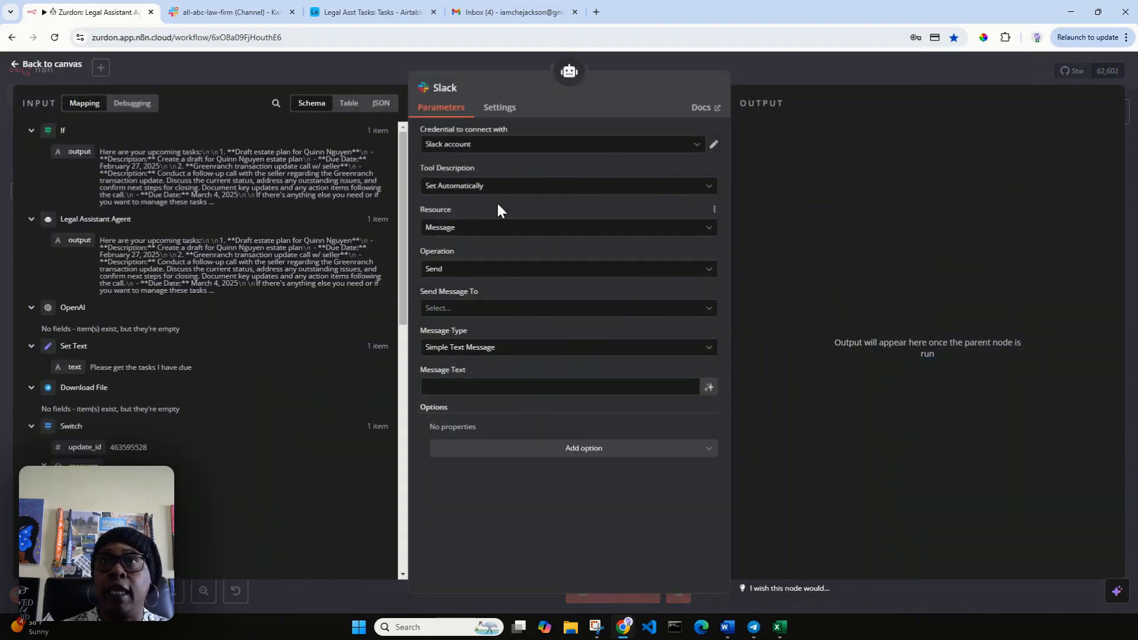
left_click(697, 144)
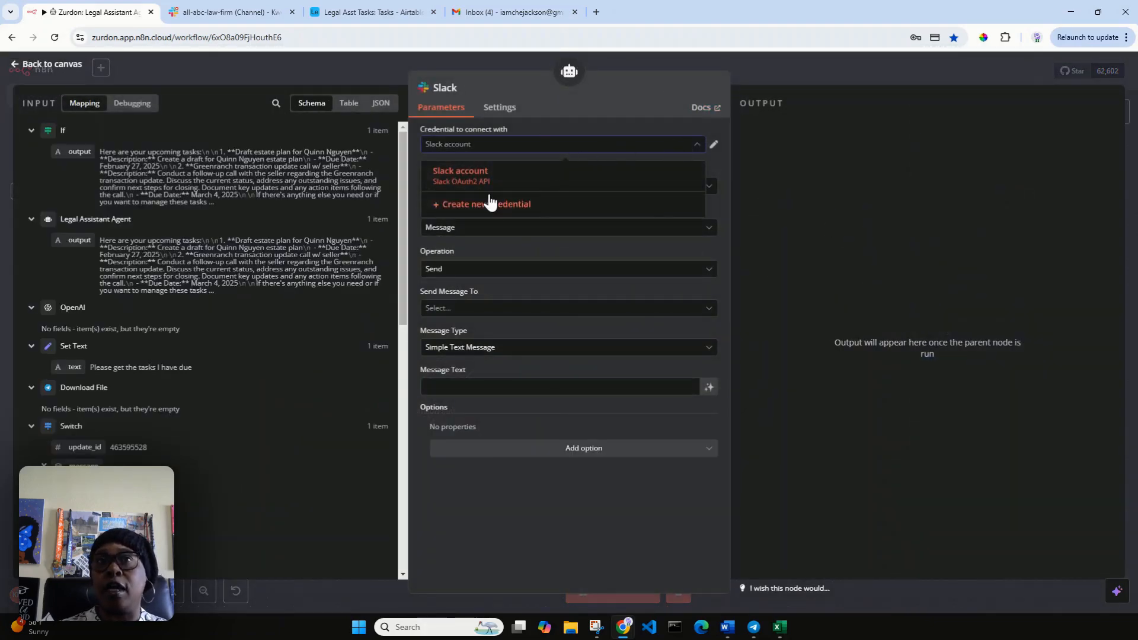
left_click(569, 114)
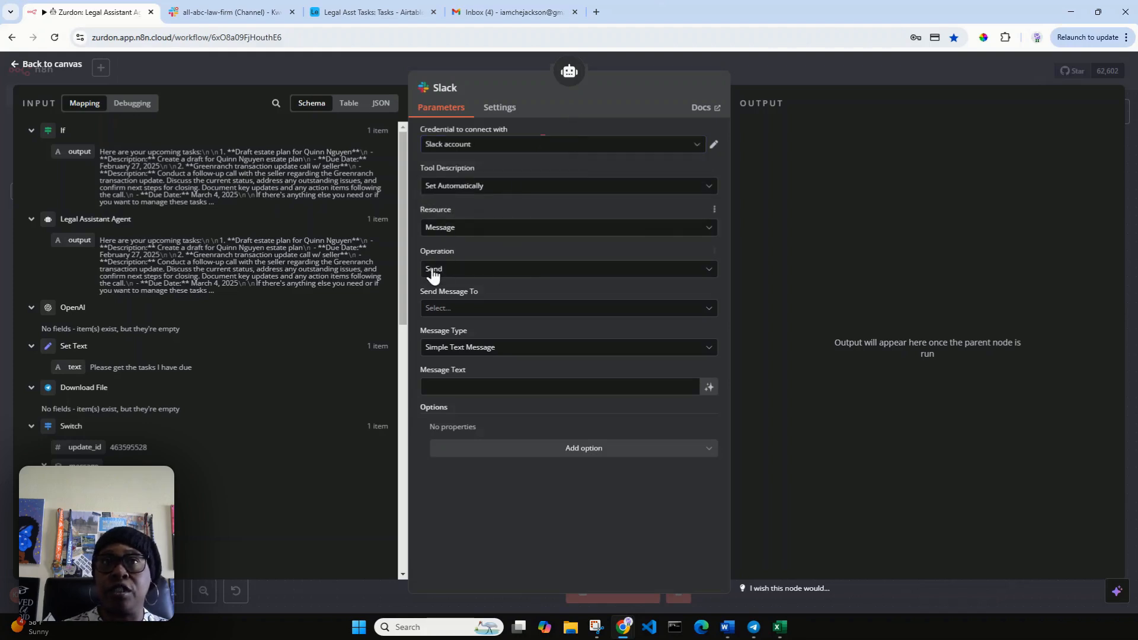
Make the Slack tool send model-written messages to the all-abc-law-firm channel.
left_click(484, 310)
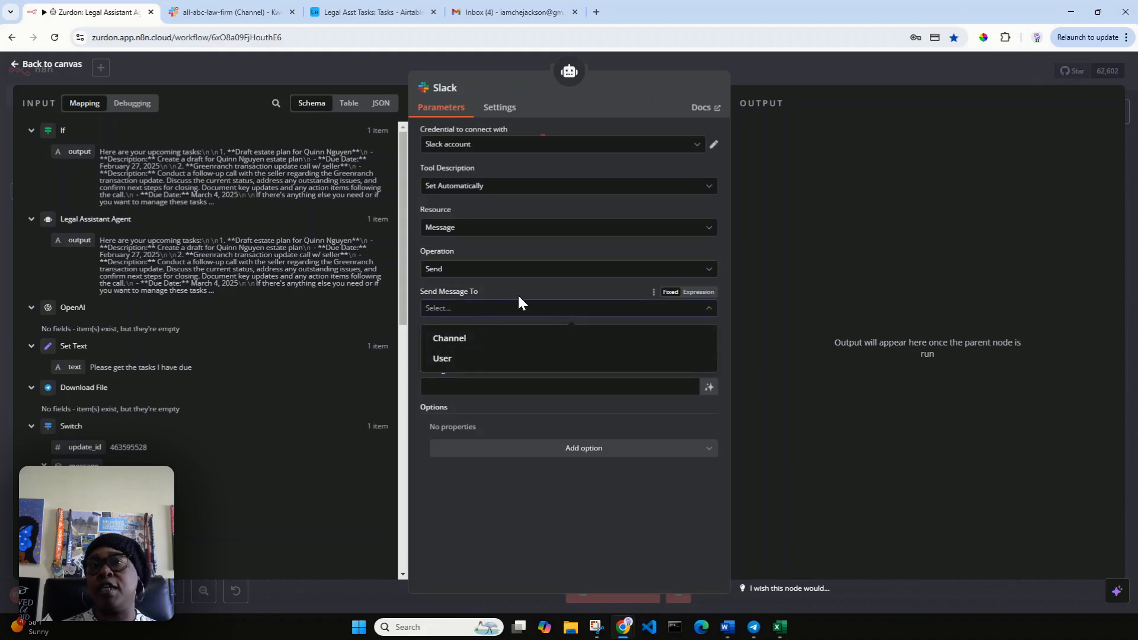
left_click(468, 346)
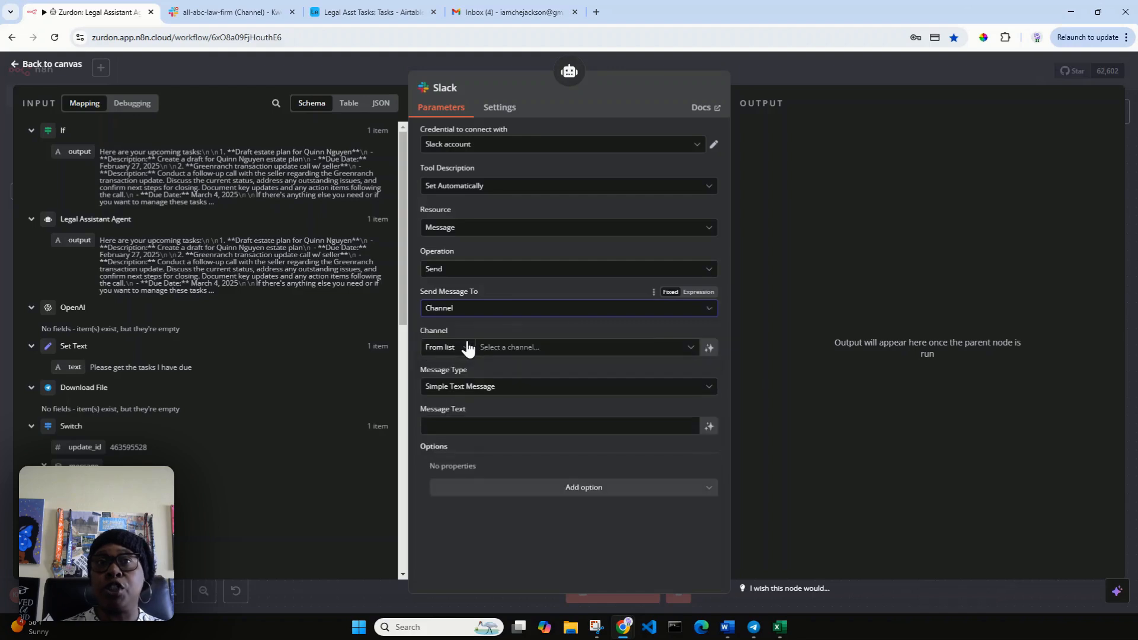
left_click(578, 350)
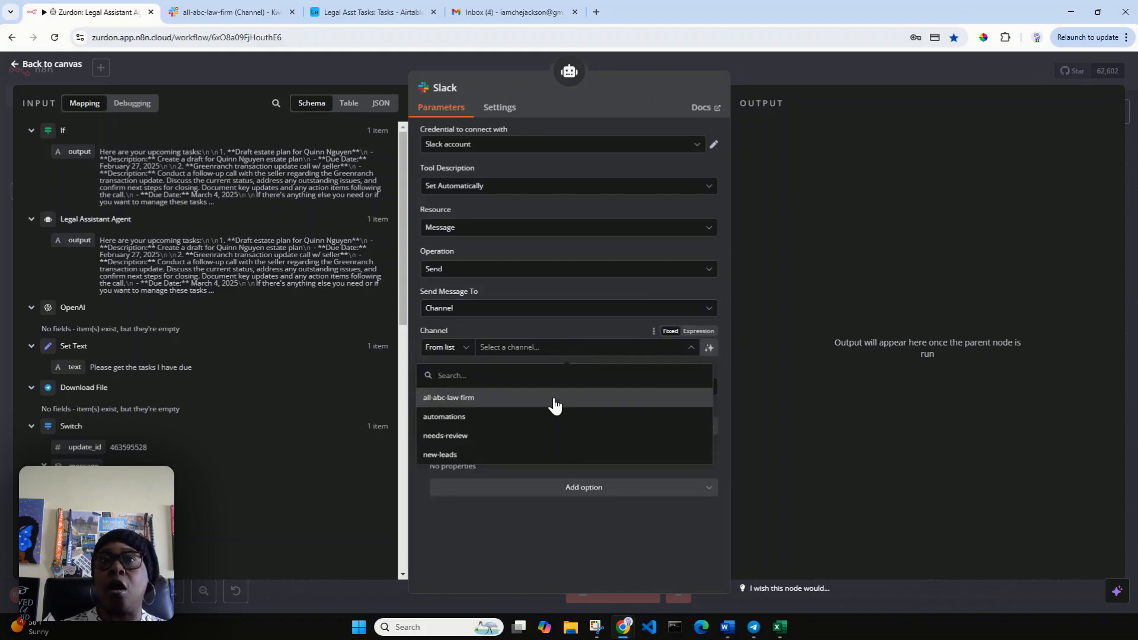
left_click(553, 398)
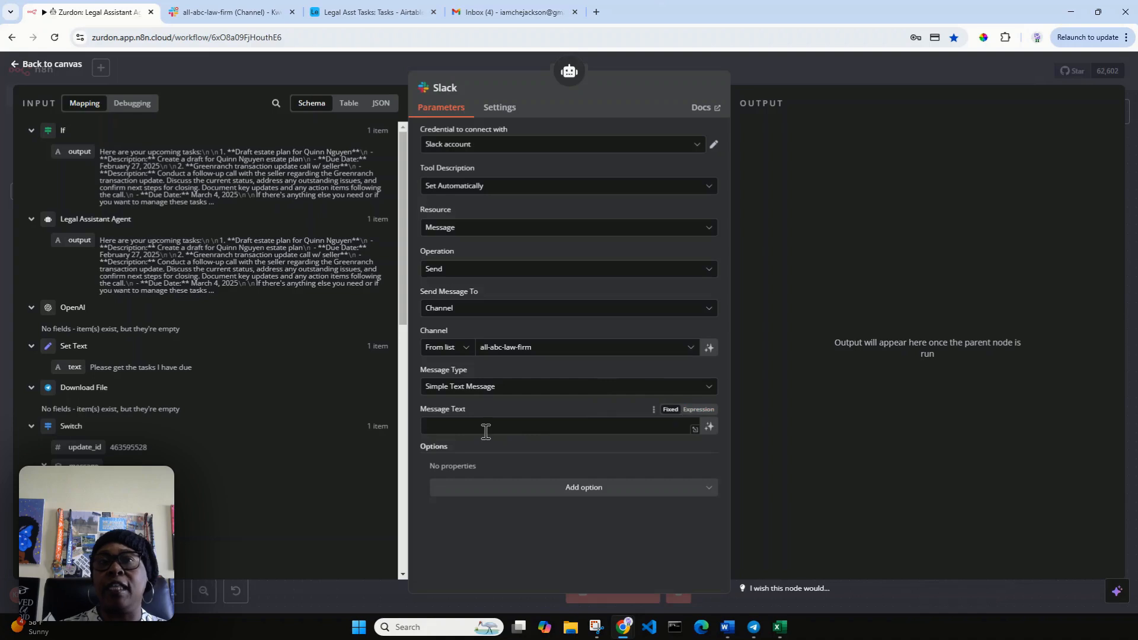
left_click(709, 428)
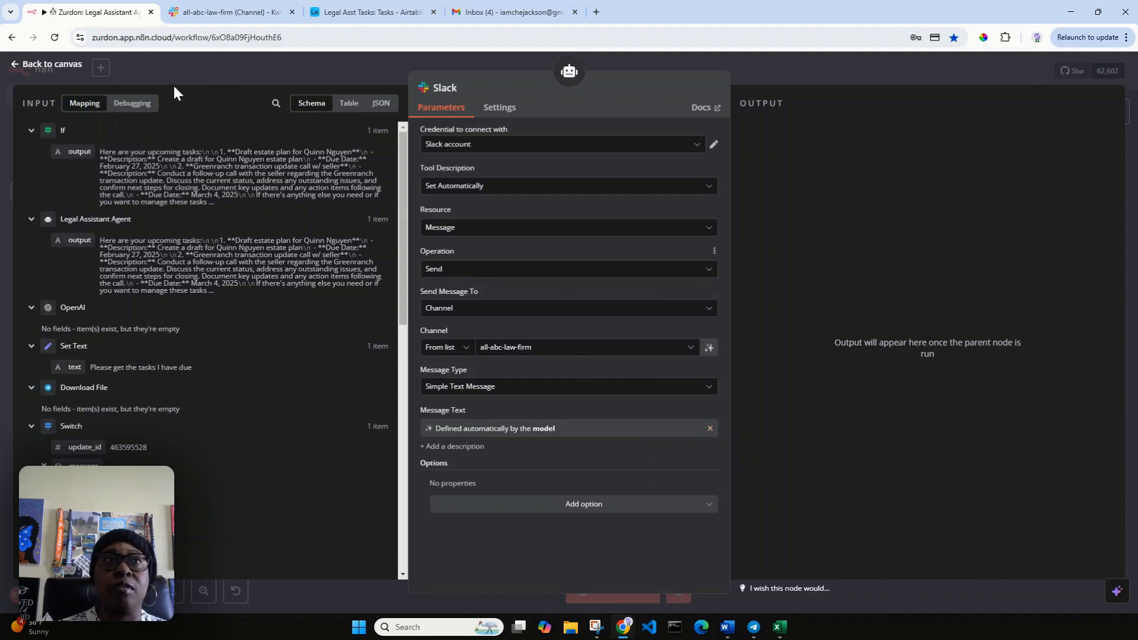
left_click(26, 66)
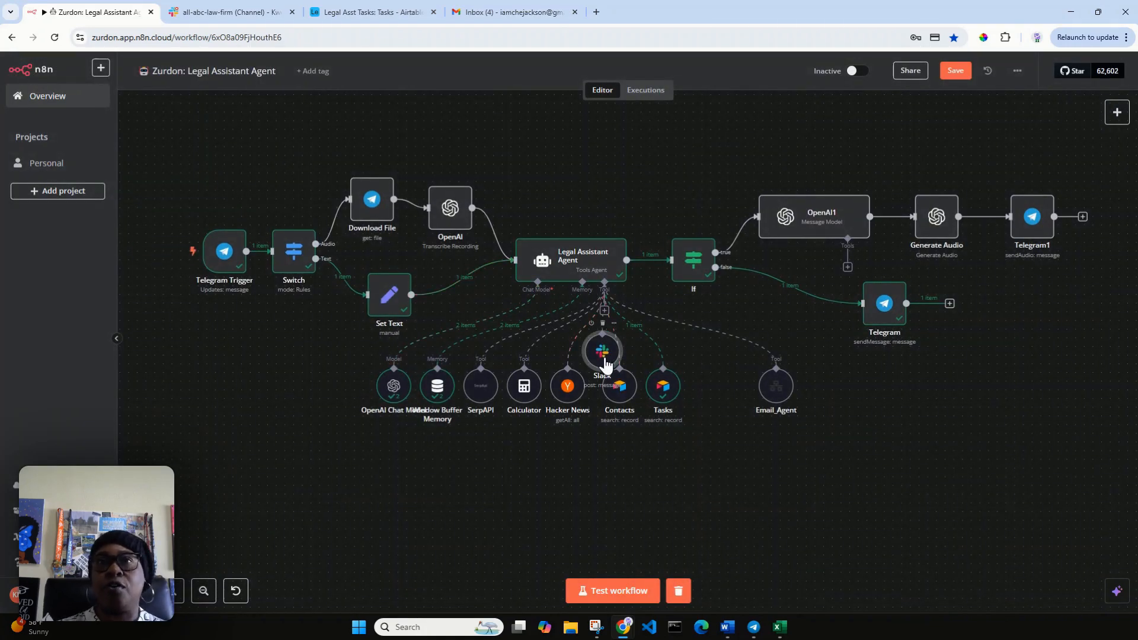
double_click(604, 355)
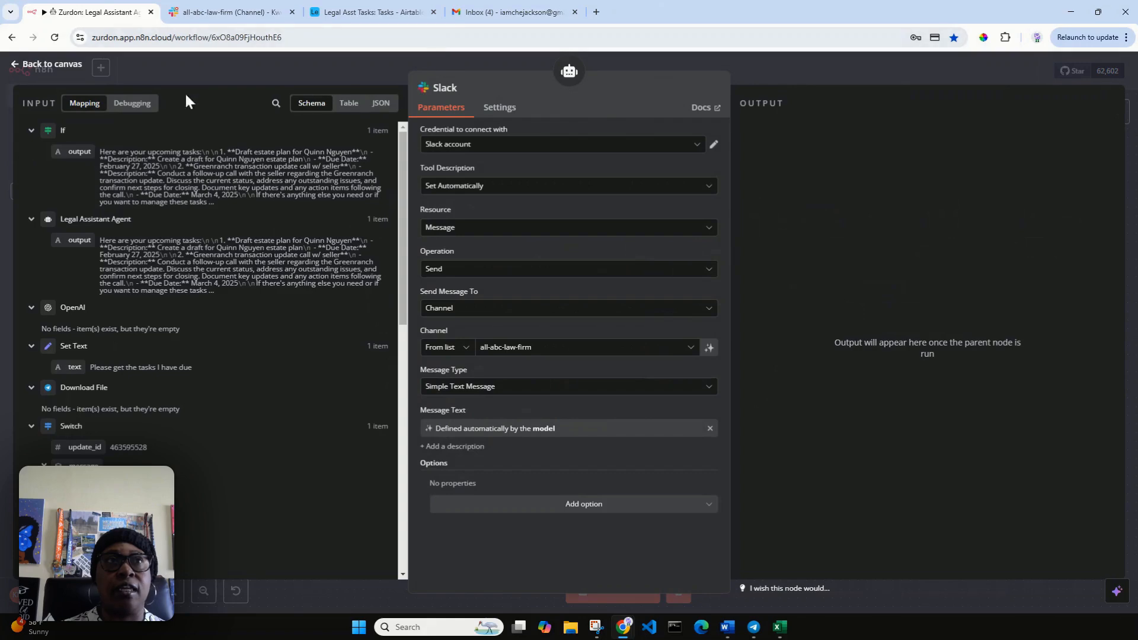
left_click(26, 66)
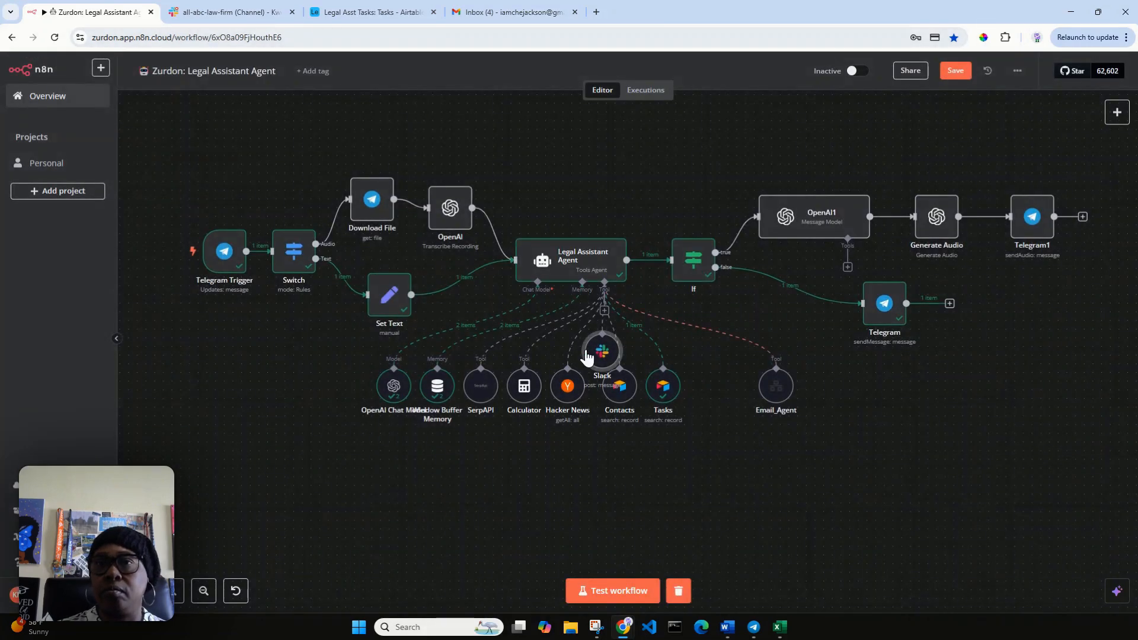
left_click_drag(602, 358, 723, 387)
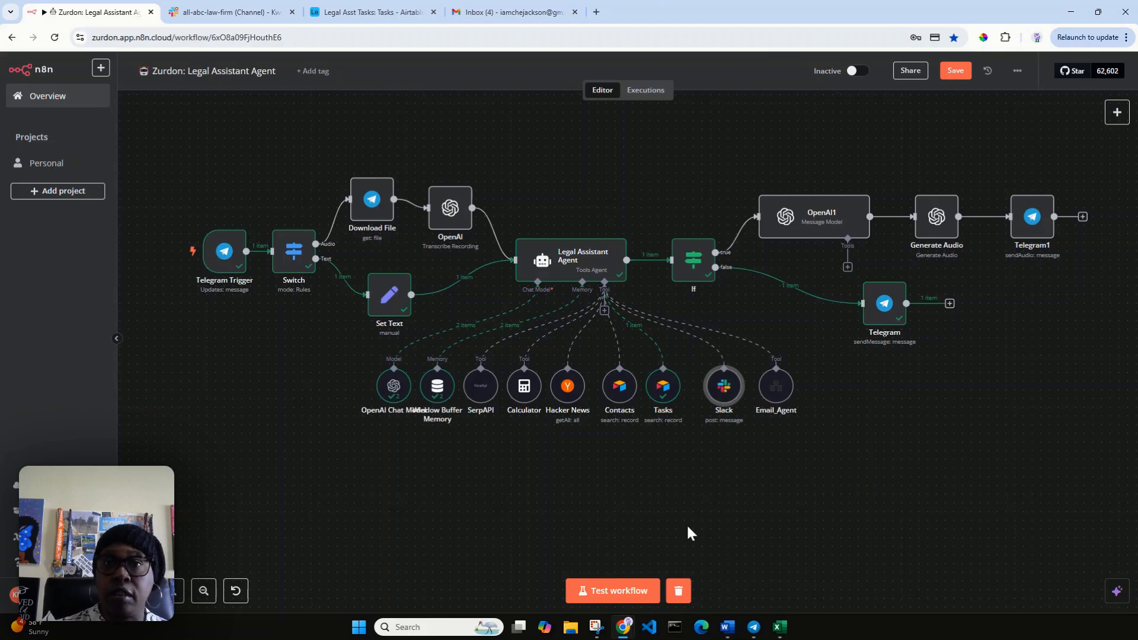
Test the workflow, confirm the estate plan draft update post in Slack, then open Gmail.
left_click(617, 592)
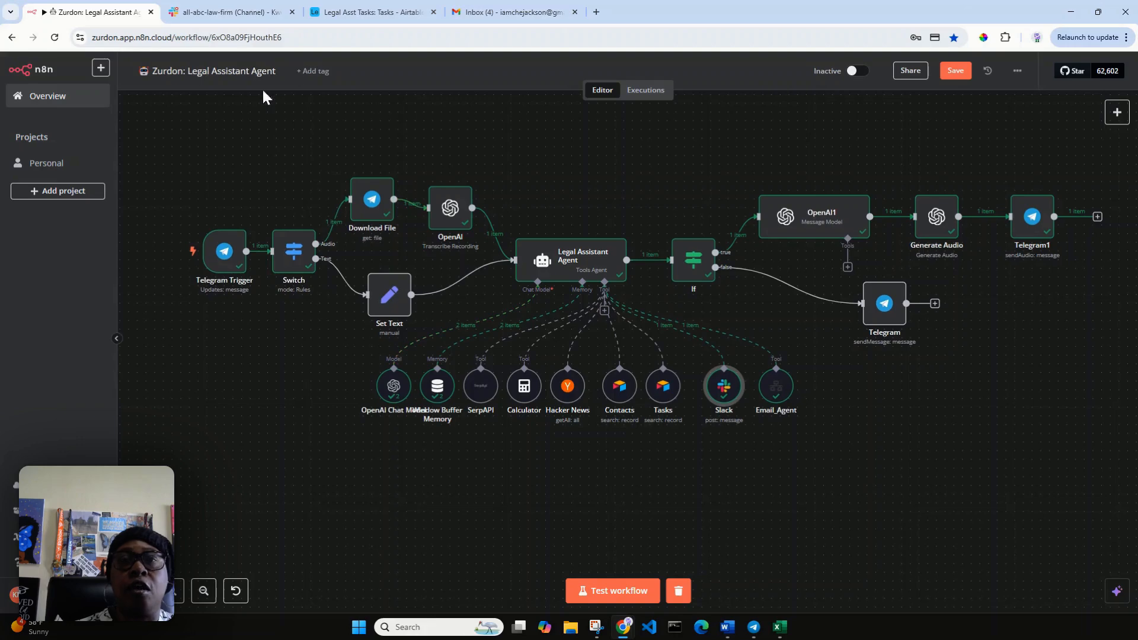
left_click(236, 17)
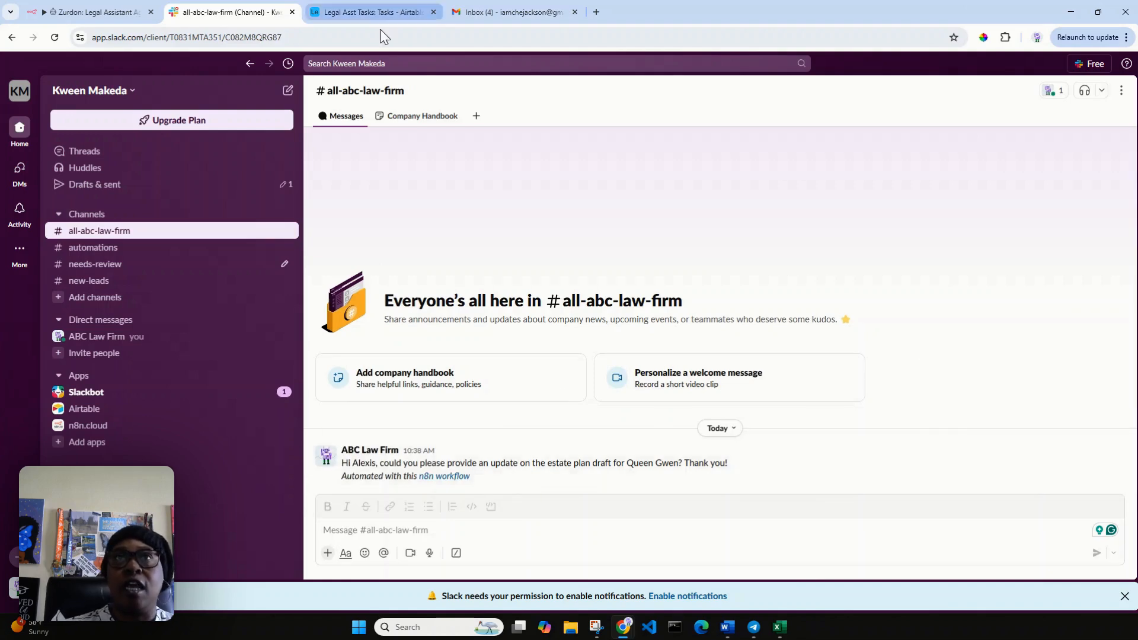
left_click(490, 19)
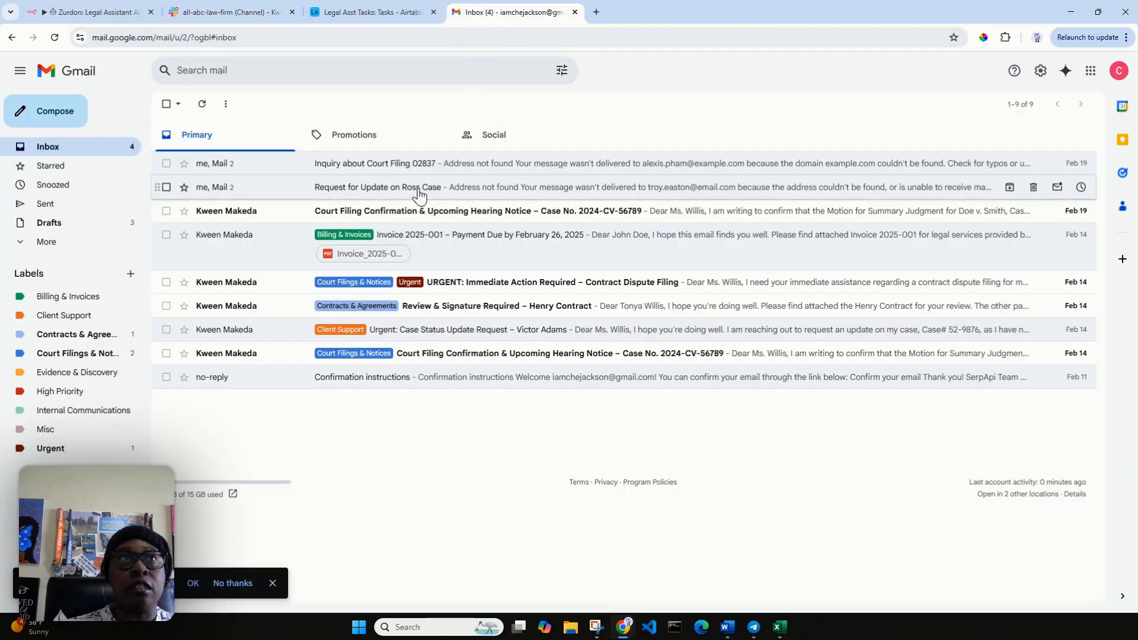
Reload Gmail, review the three saved drafts, and return to the n8n workflow.
left_click(54, 37)
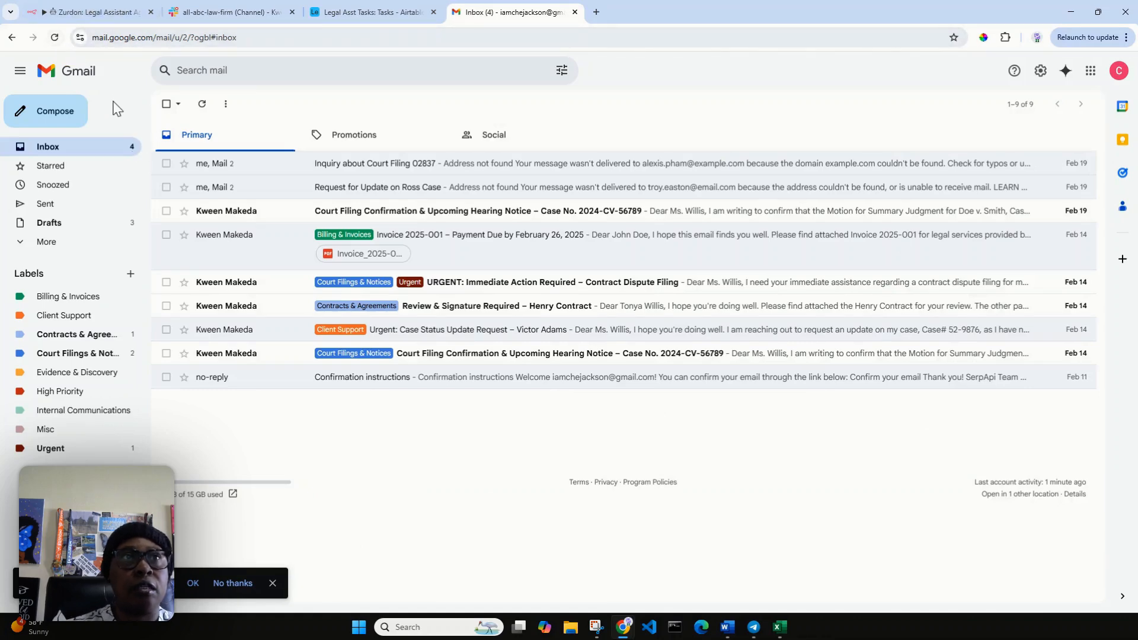
left_click(61, 229)
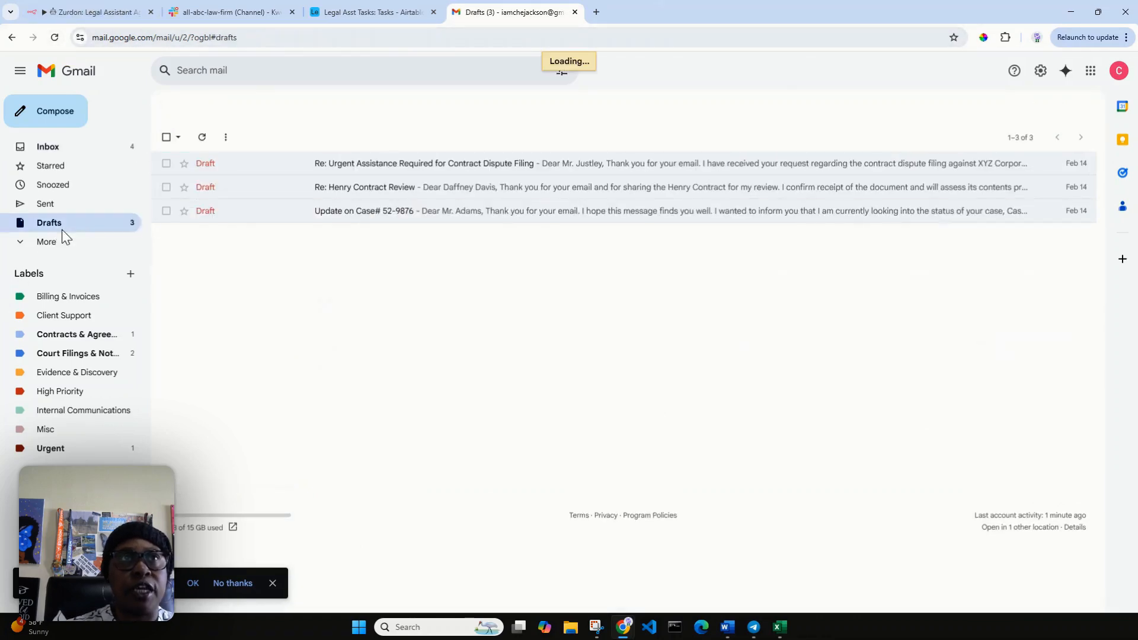
left_click(110, 11)
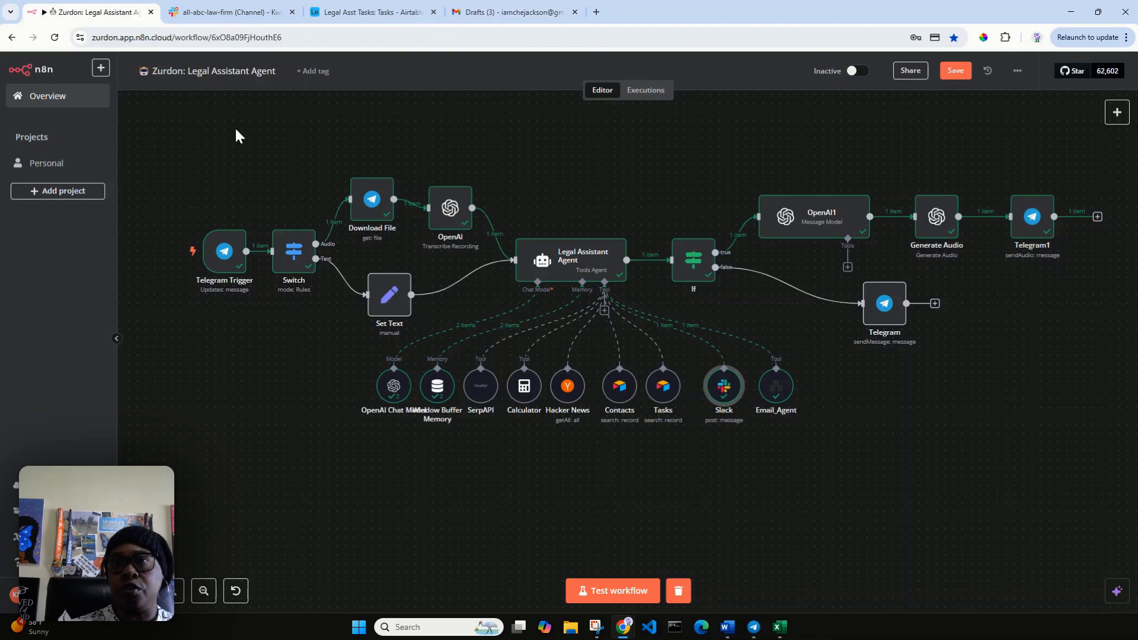
Recheck the Slack post, then switch off Include Link to Workflow in the Slack tool.
mouse_move(717, 398)
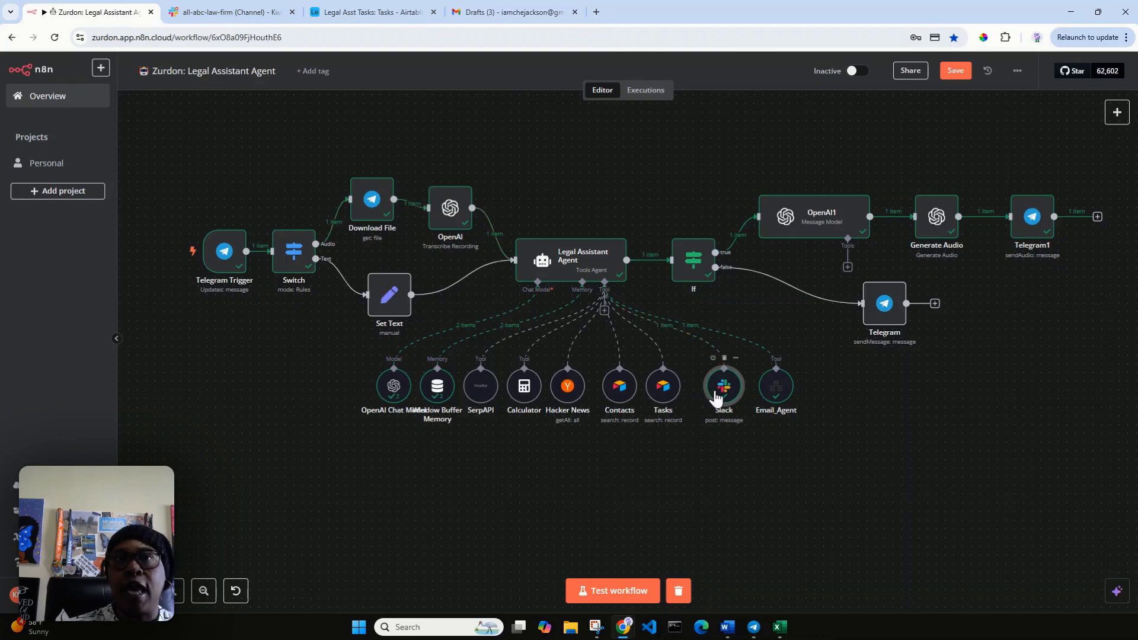
left_click(231, 12)
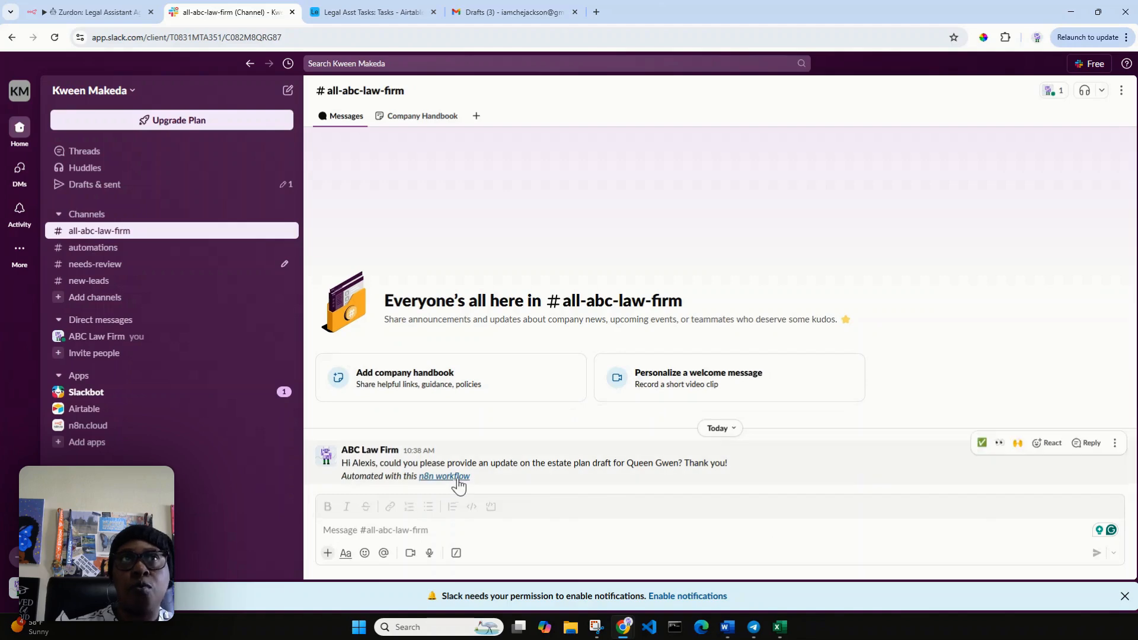
left_click(93, 11)
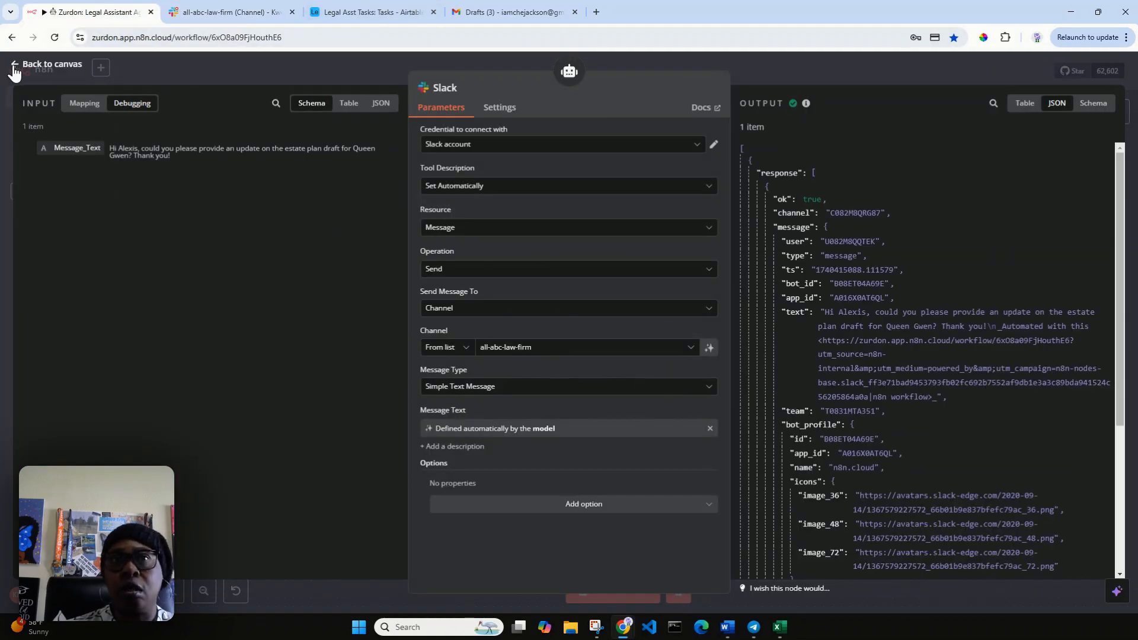
left_click(571, 505)
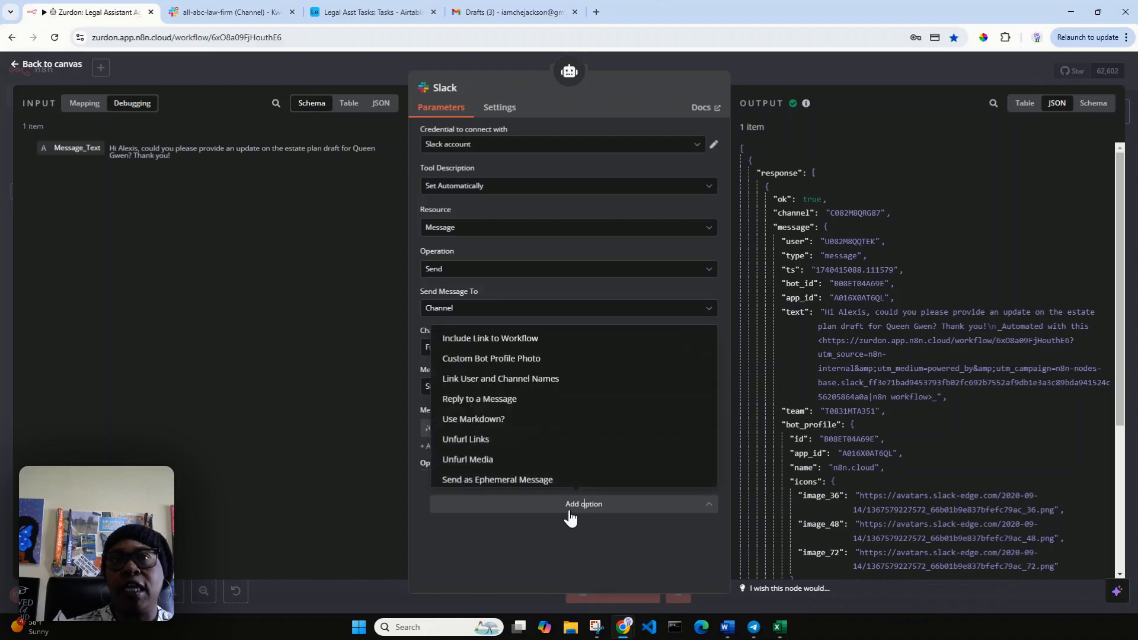
left_click(534, 342)
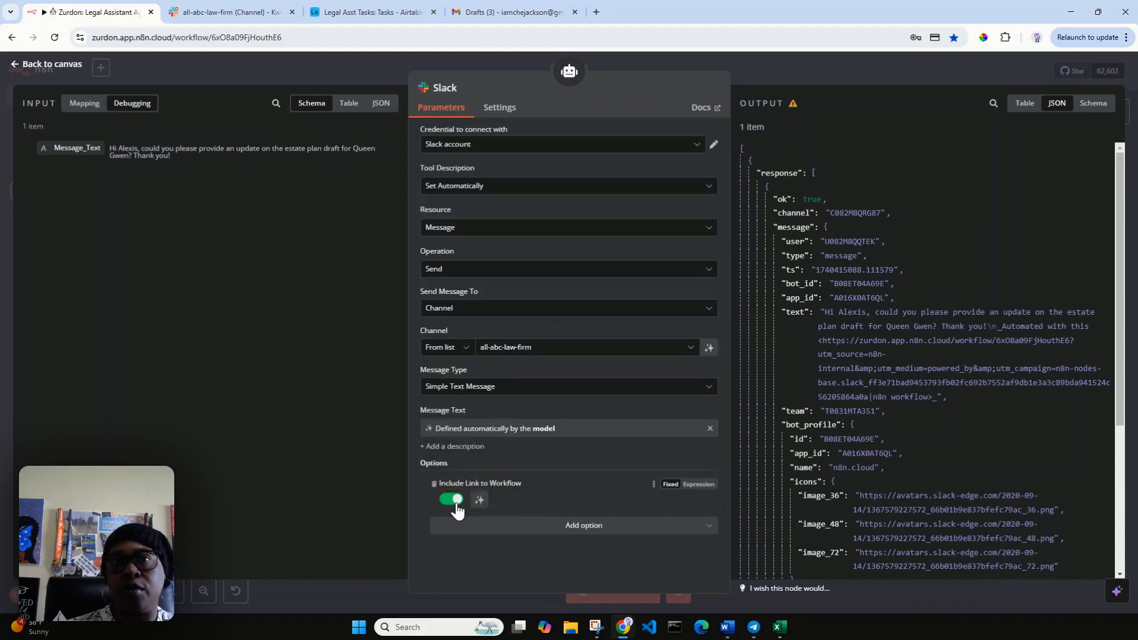
left_click(455, 503)
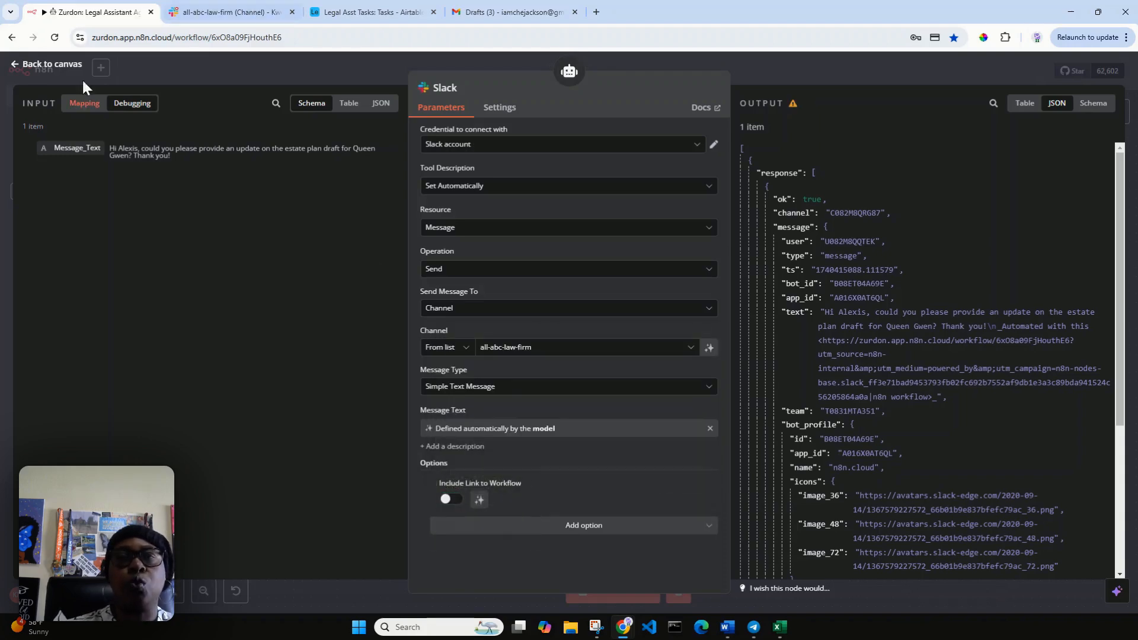
left_click(51, 65)
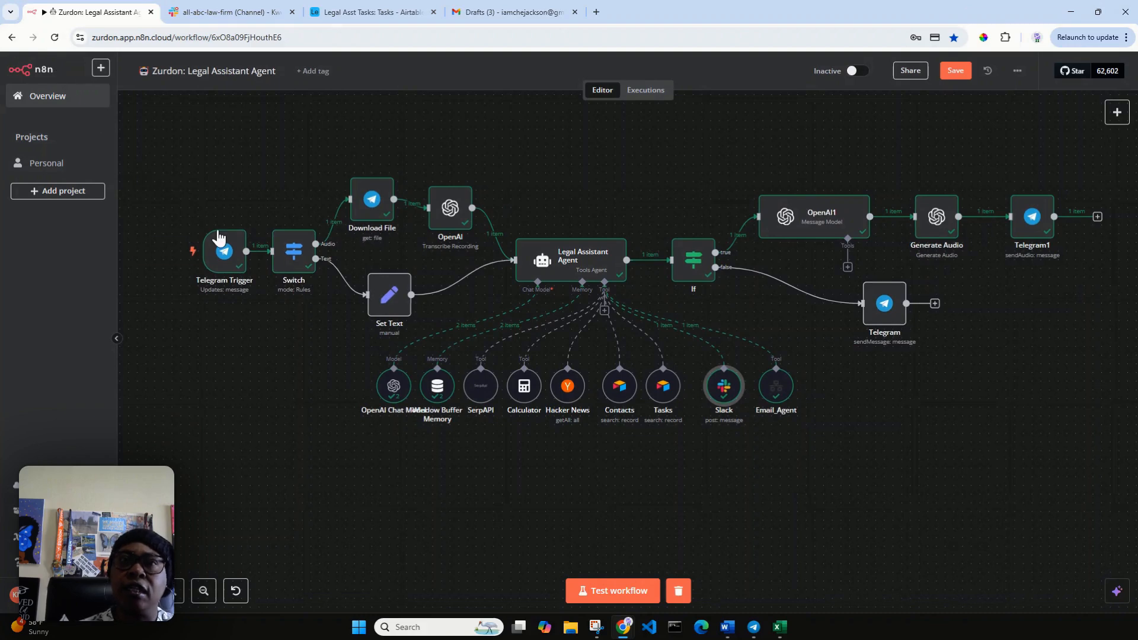
Bring up the Airtable Legal Asst Tasks table and its tab options to duplicate it.
left_click(367, 14)
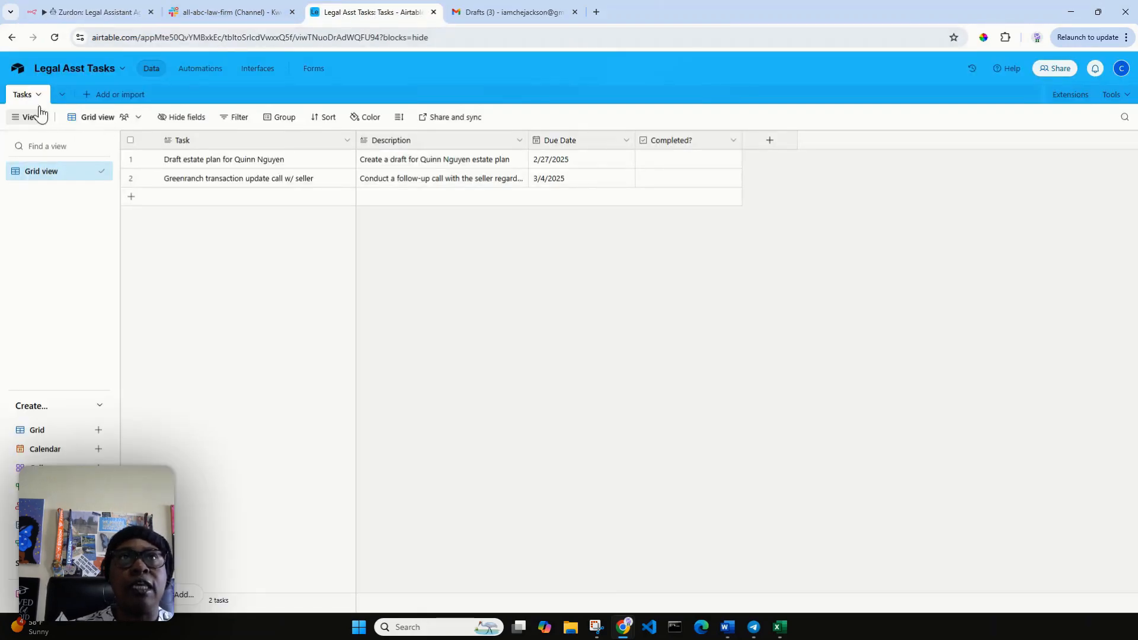
right_click(360, 17)
key("Escape")
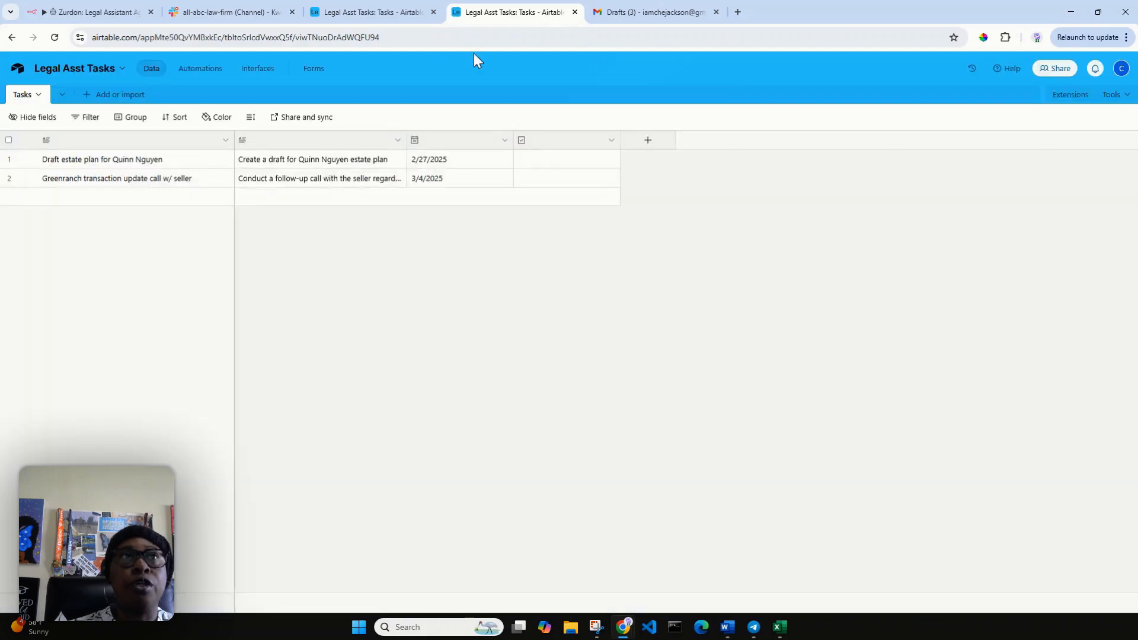
From the Airtable home page, open the Legal matter management base's Team table.
left_click(20, 71)
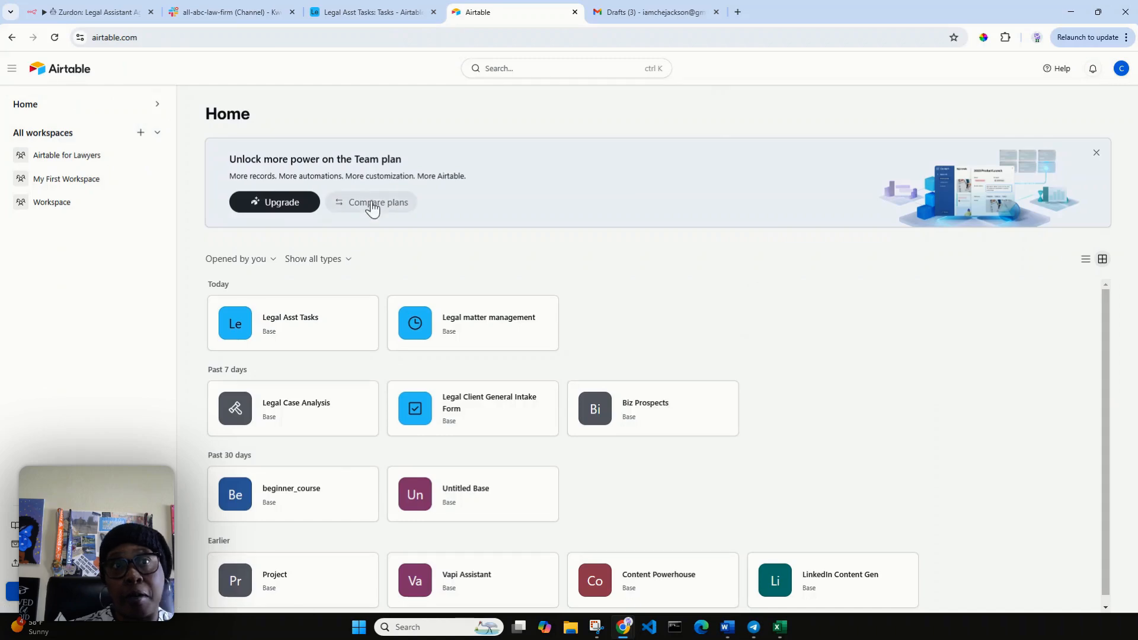
left_click(474, 320)
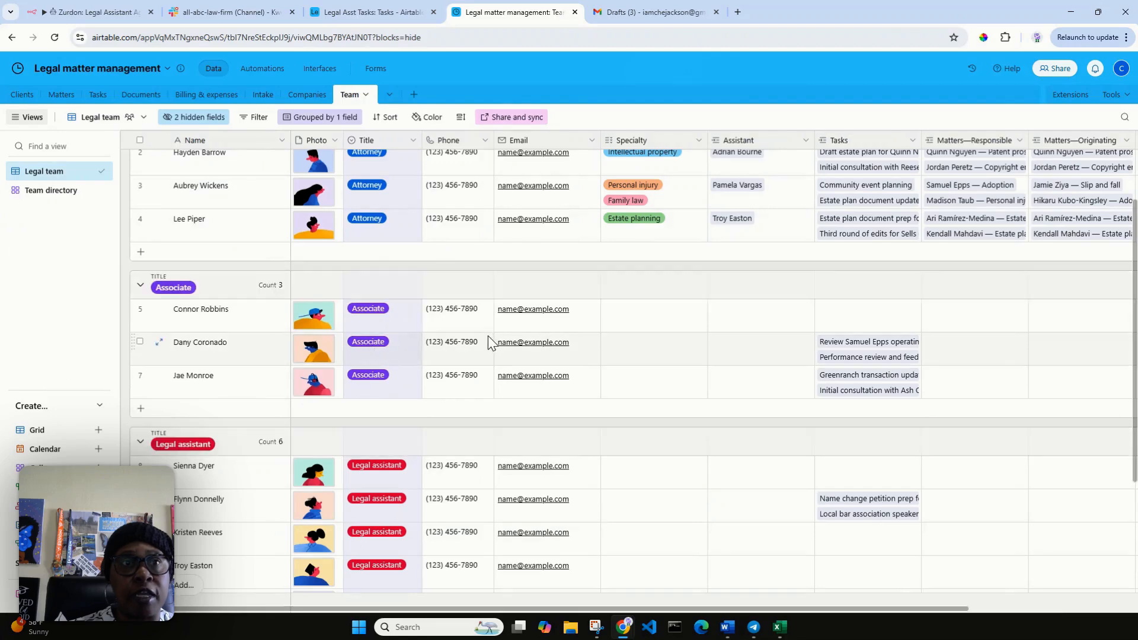
scroll(237, 419, "up", 1)
scroll(237, 419, "up", 1)
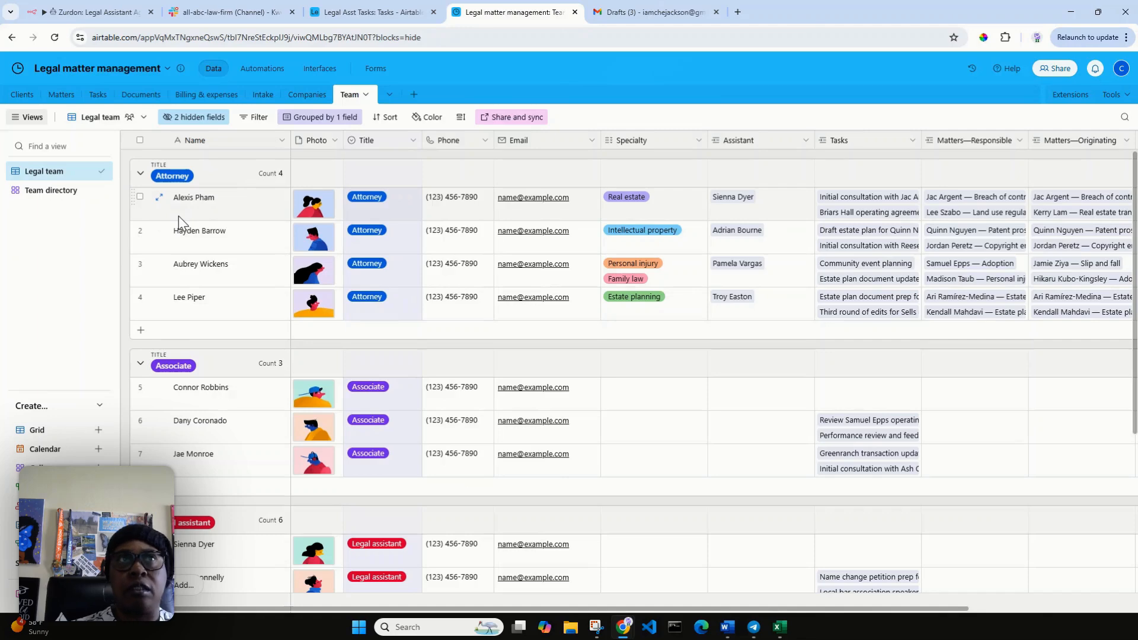
Start another n8n test run of the workflow and open the Telegram bot chat.
left_click(89, 12)
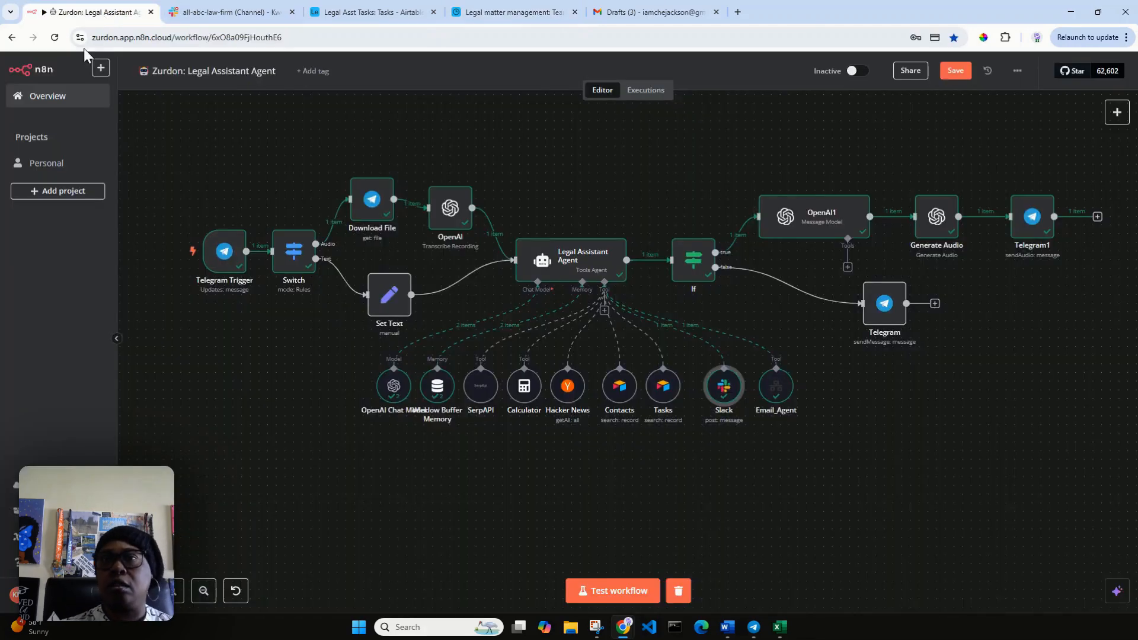
left_click(616, 600)
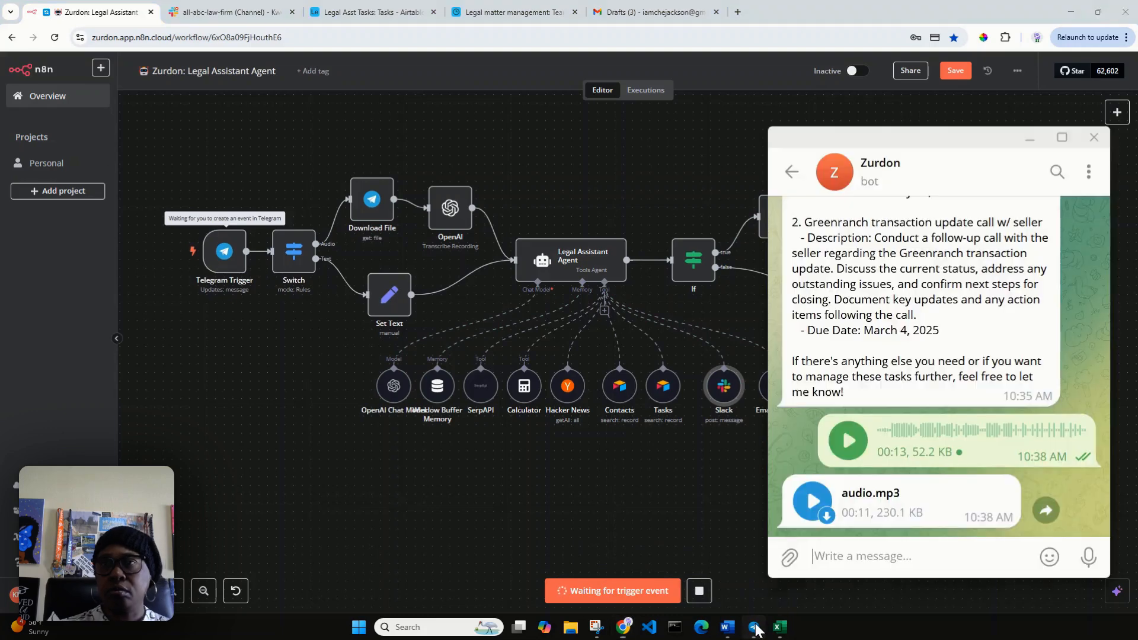
left_click(753, 627)
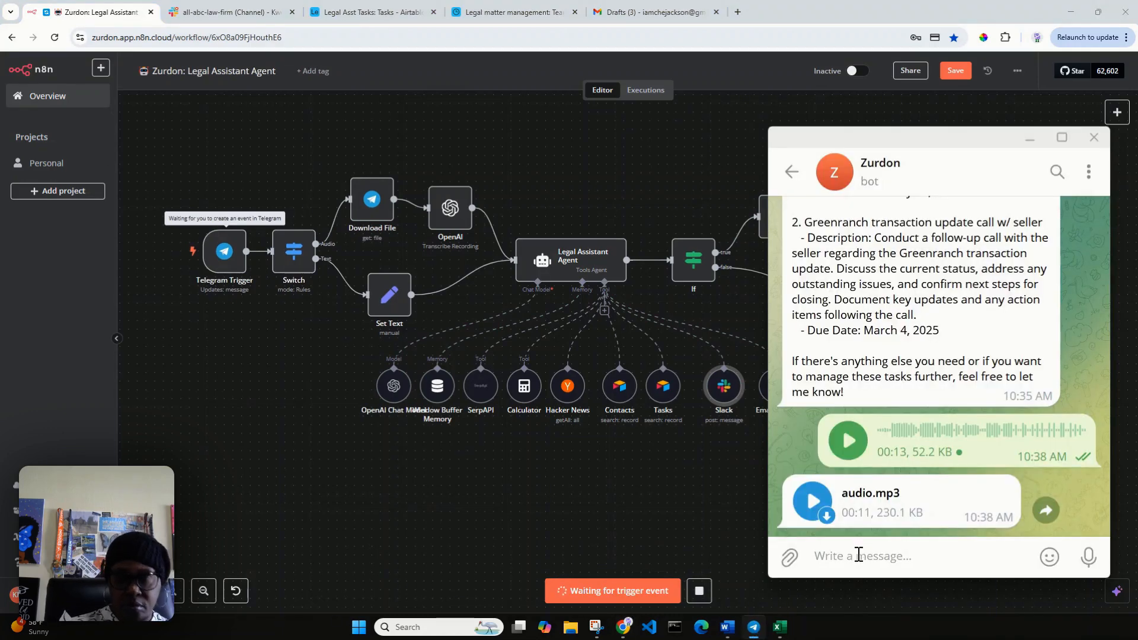
Ask the bot to Slack and email a colleague for an update on the Estate Plan draft.
type("Send a")
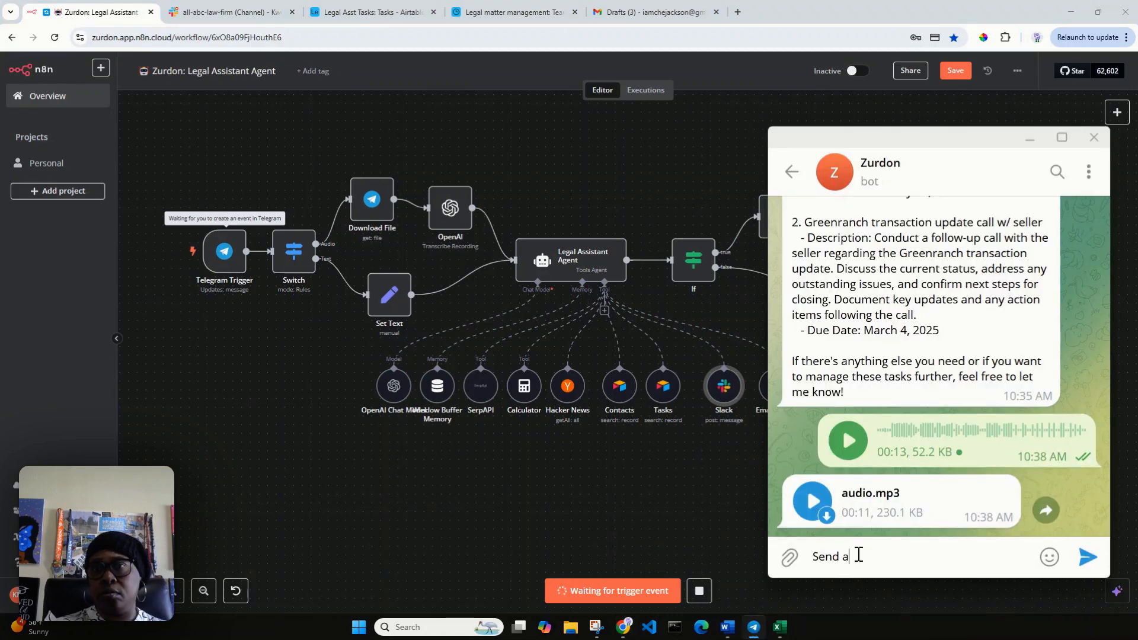
key("BackSpace")
key("BackSpace")
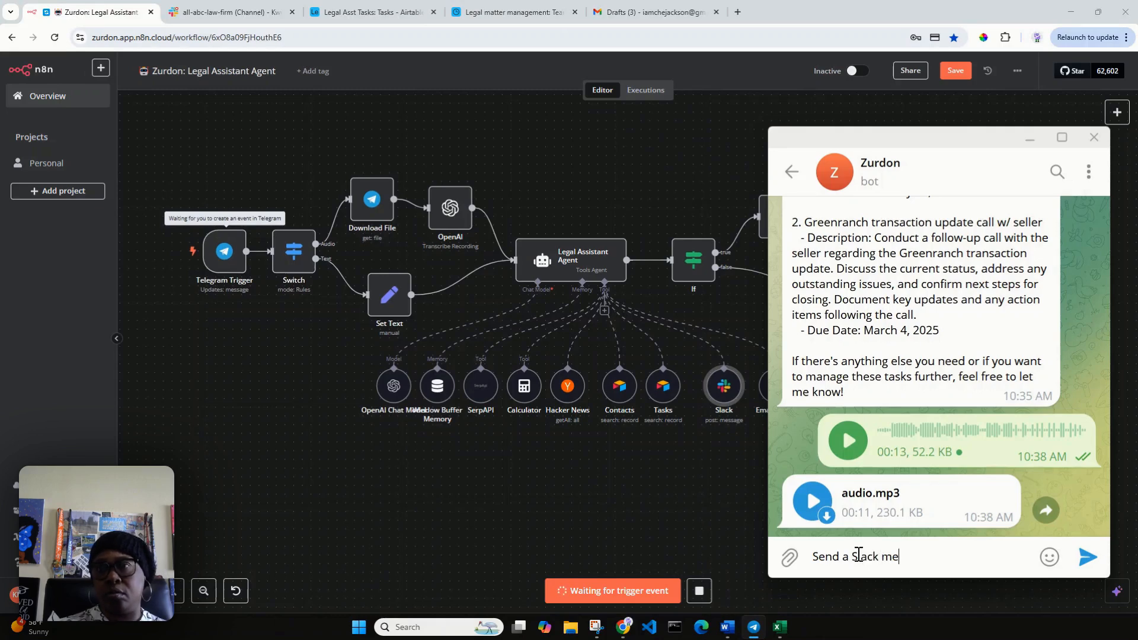
type("Slack message and ")
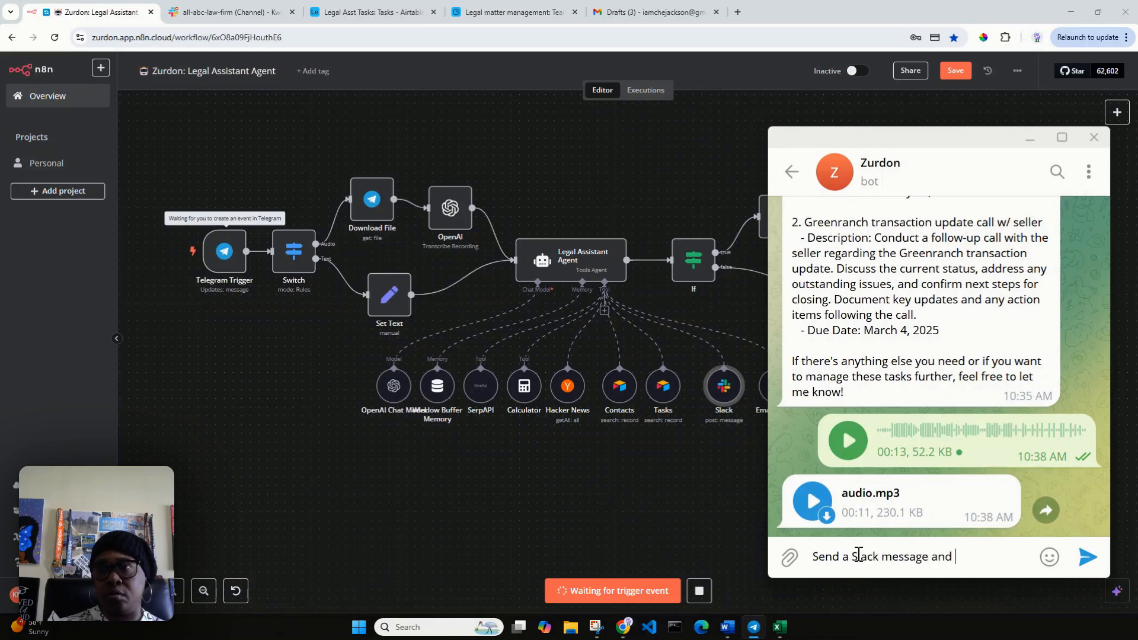
type("email t")
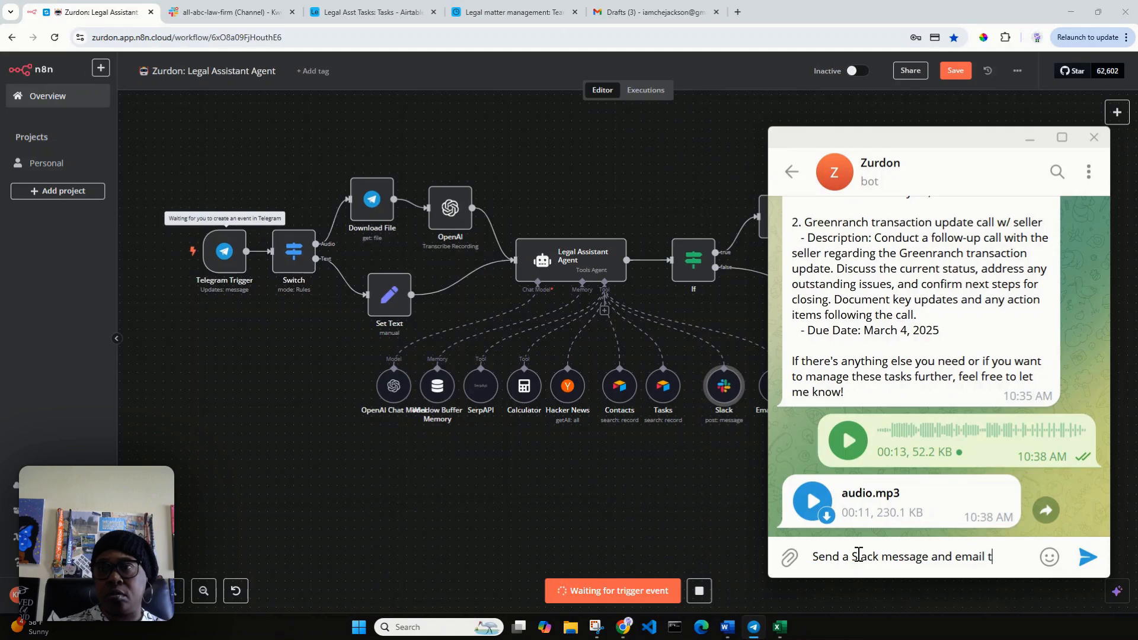
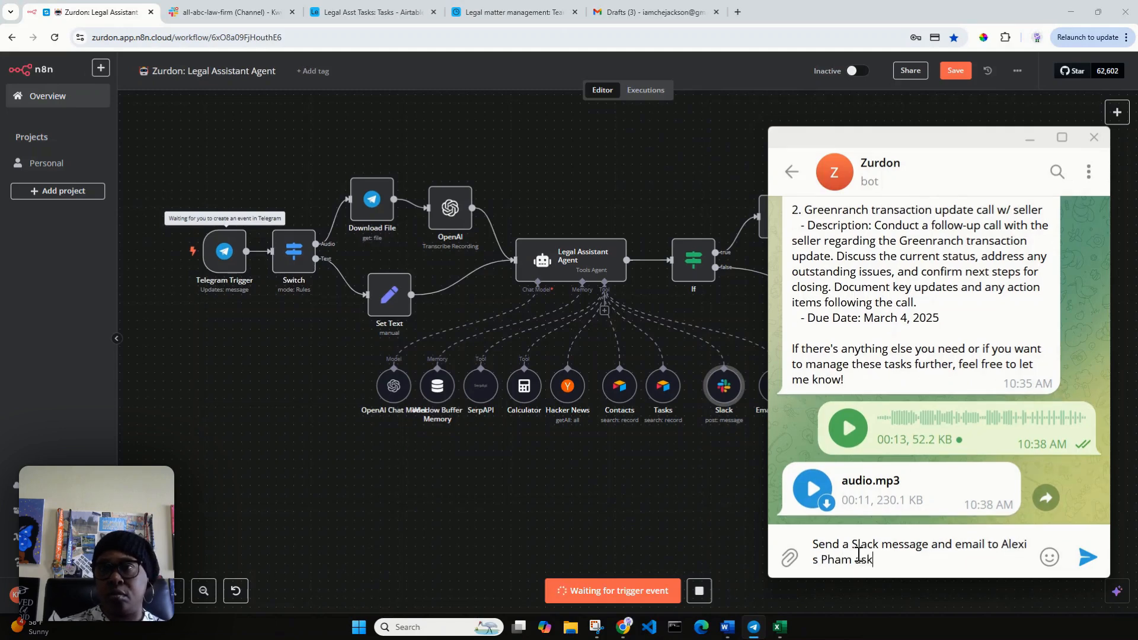
type("ing for an update on the Es")
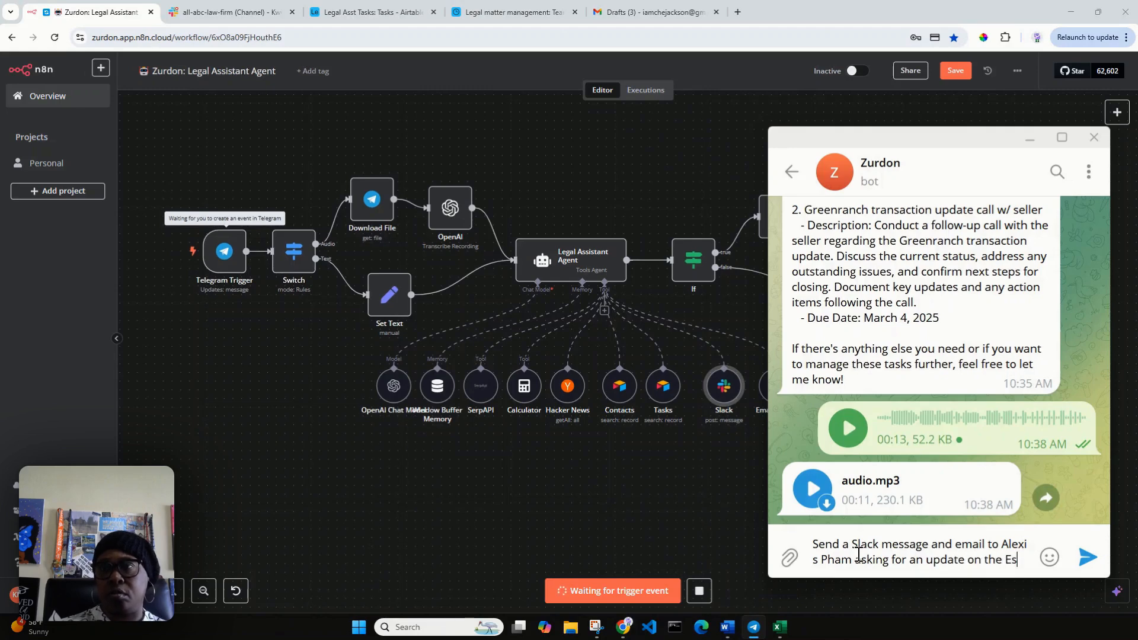
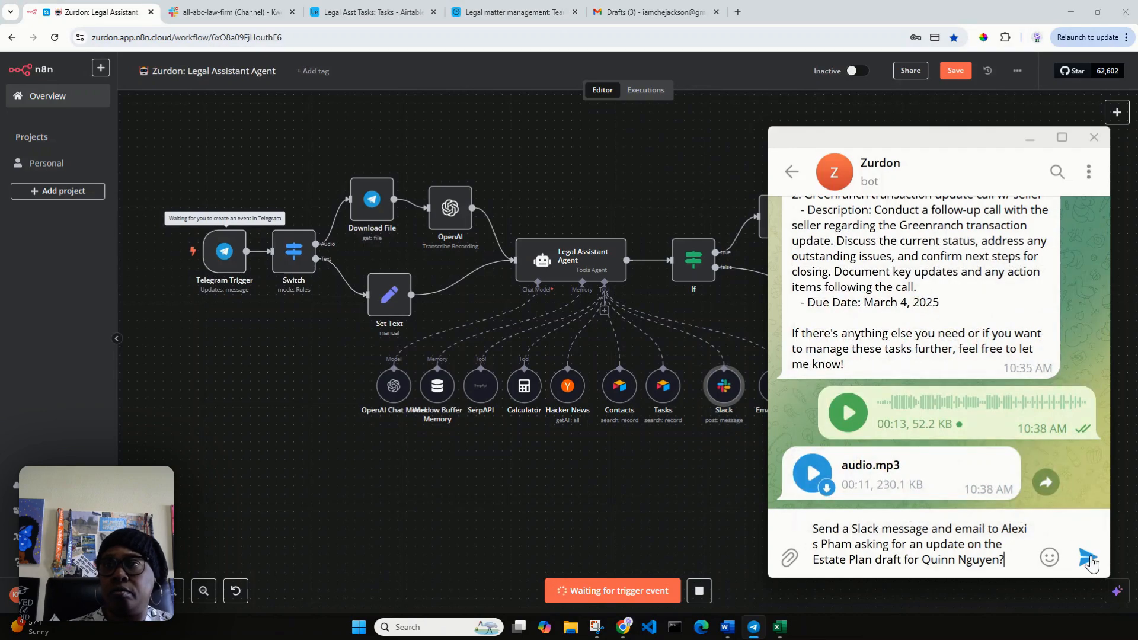
Send the Estate Plan request to the bot, heart its confirmation, then check Slack.
left_click(1088, 557)
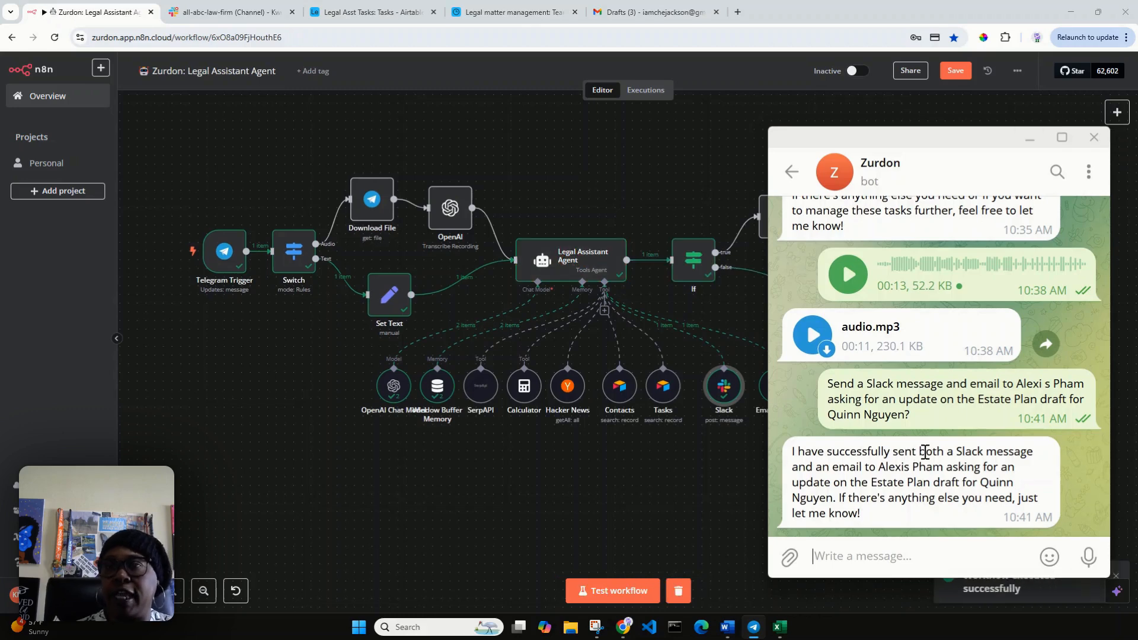
double_click(876, 471)
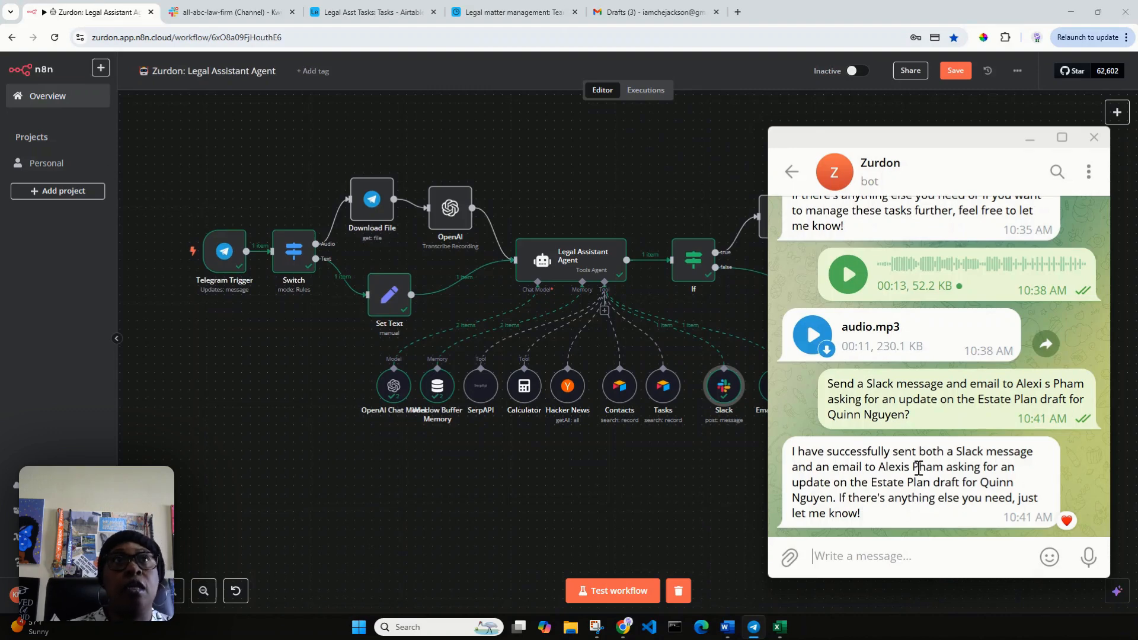
left_click(224, 13)
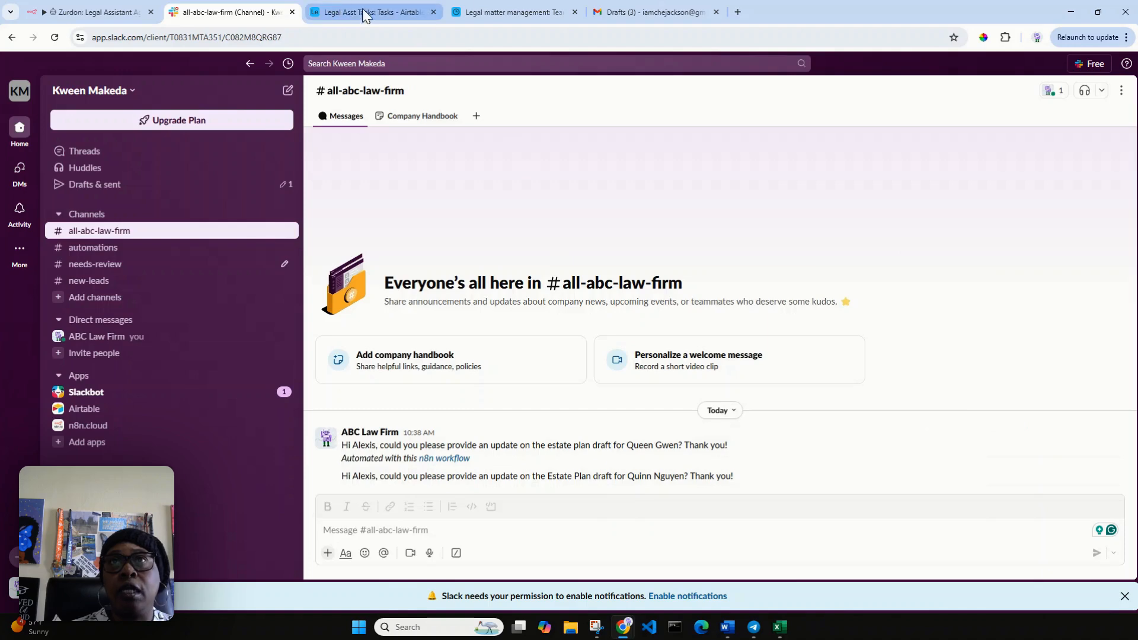
Open the Estate Plan draft update email in the Gmail inbox and expand its bounced sent message.
left_click(665, 14)
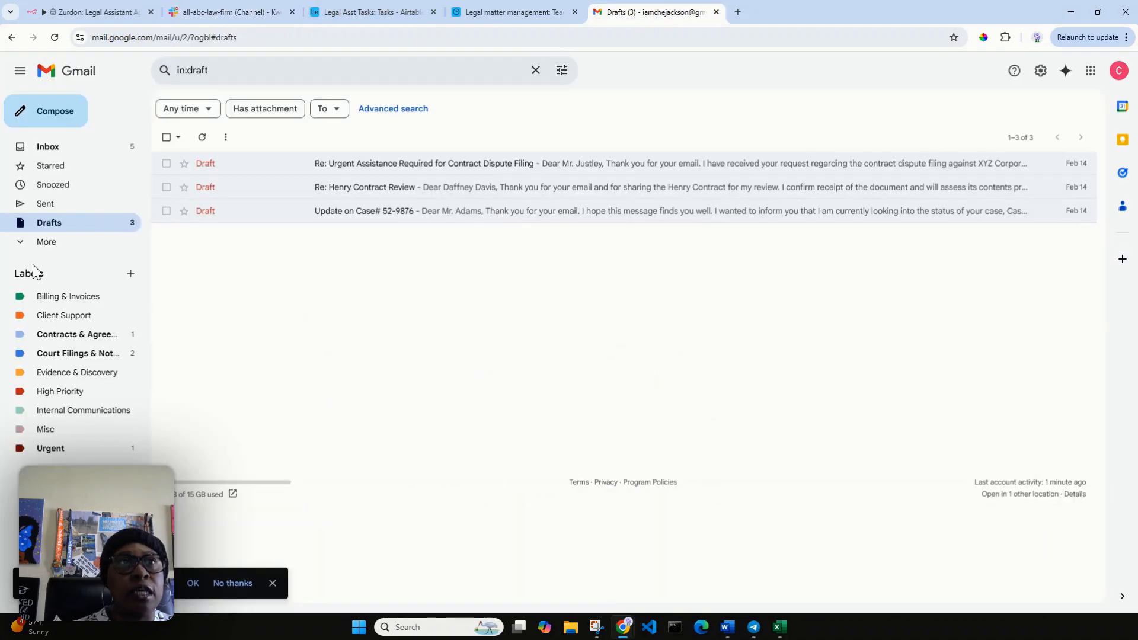
left_click(110, 148)
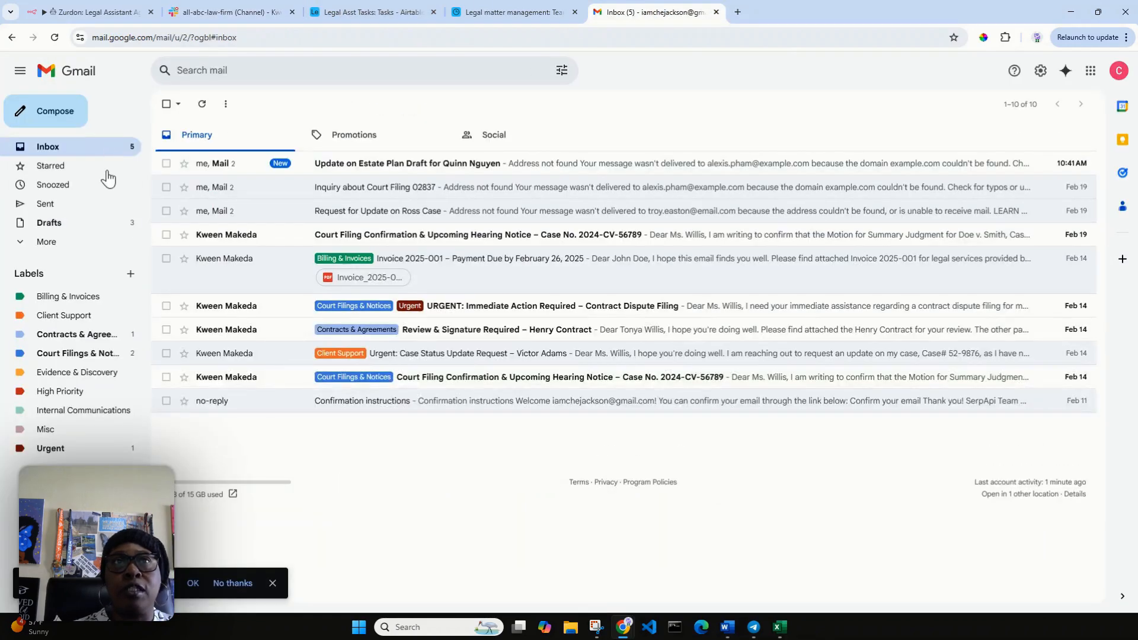
left_click(390, 168)
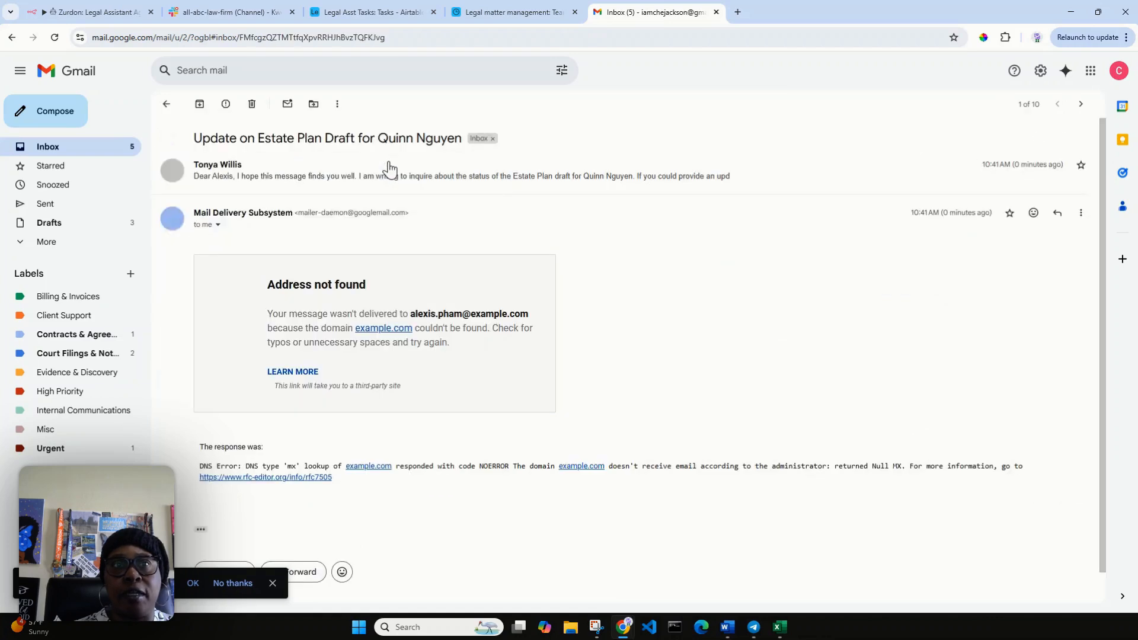
scroll(422, 326, "down", 1)
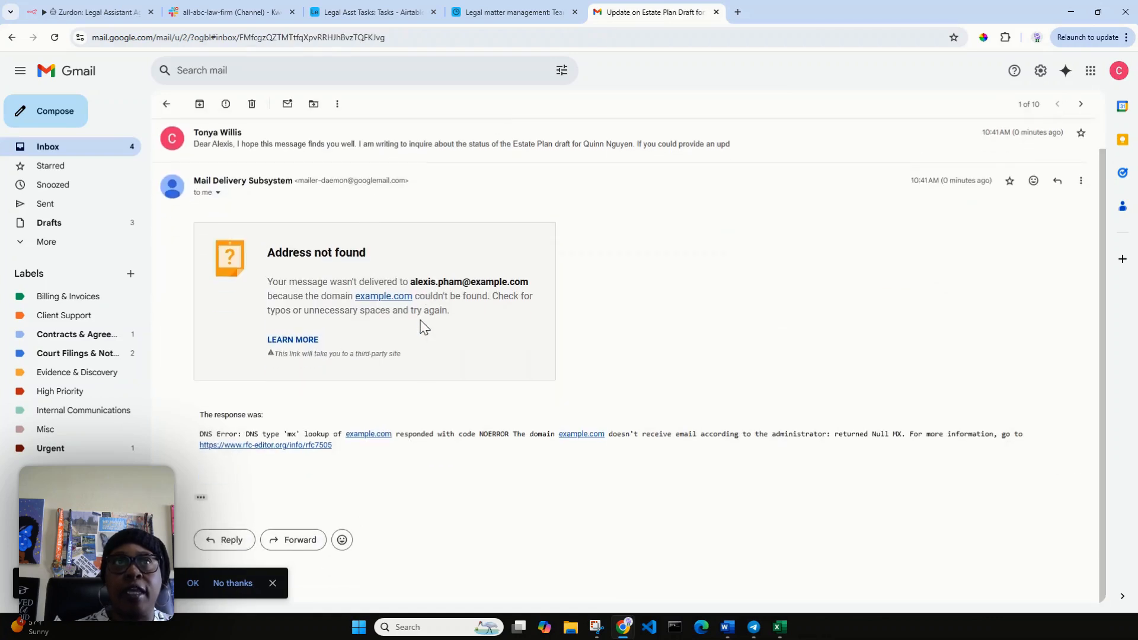
scroll(422, 324, "up", 1)
left_click(318, 182)
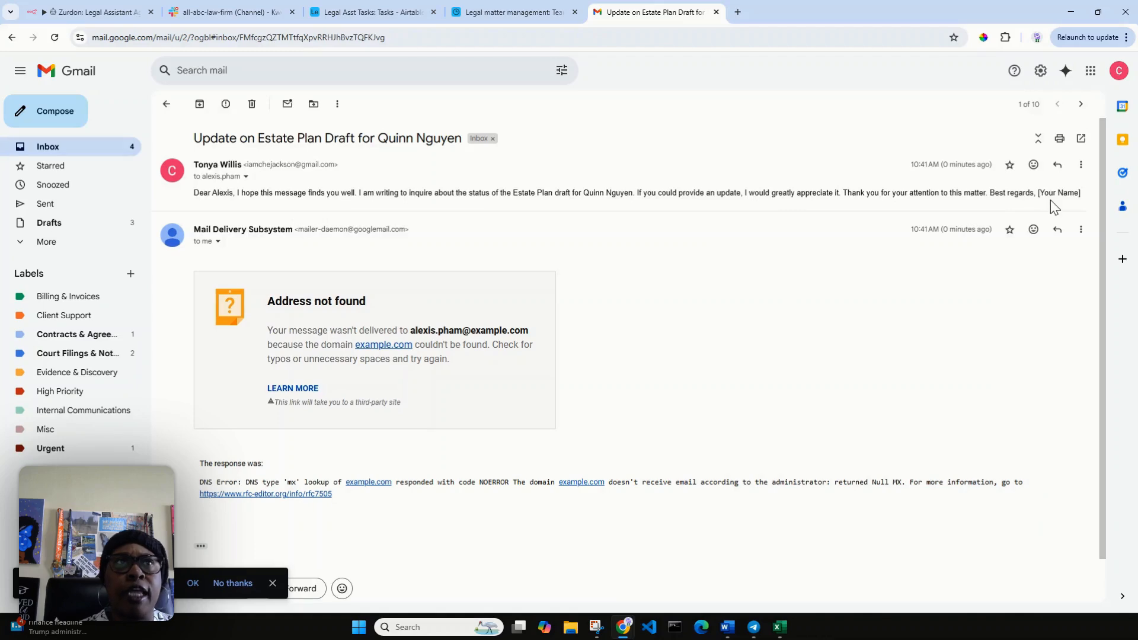
left_click(109, 15)
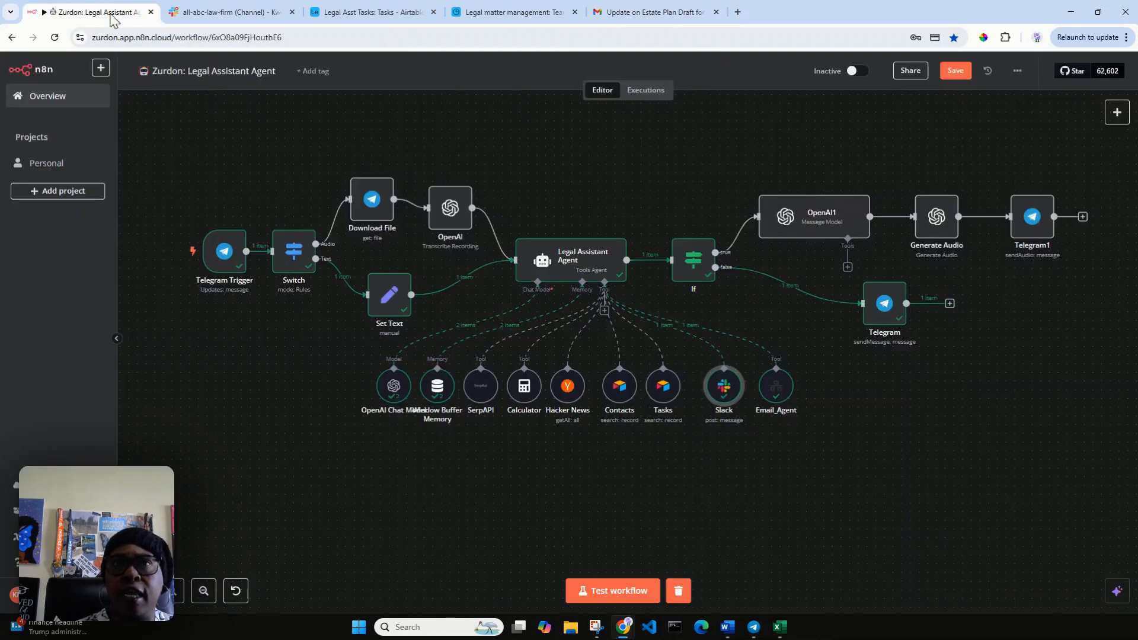
double_click(574, 265)
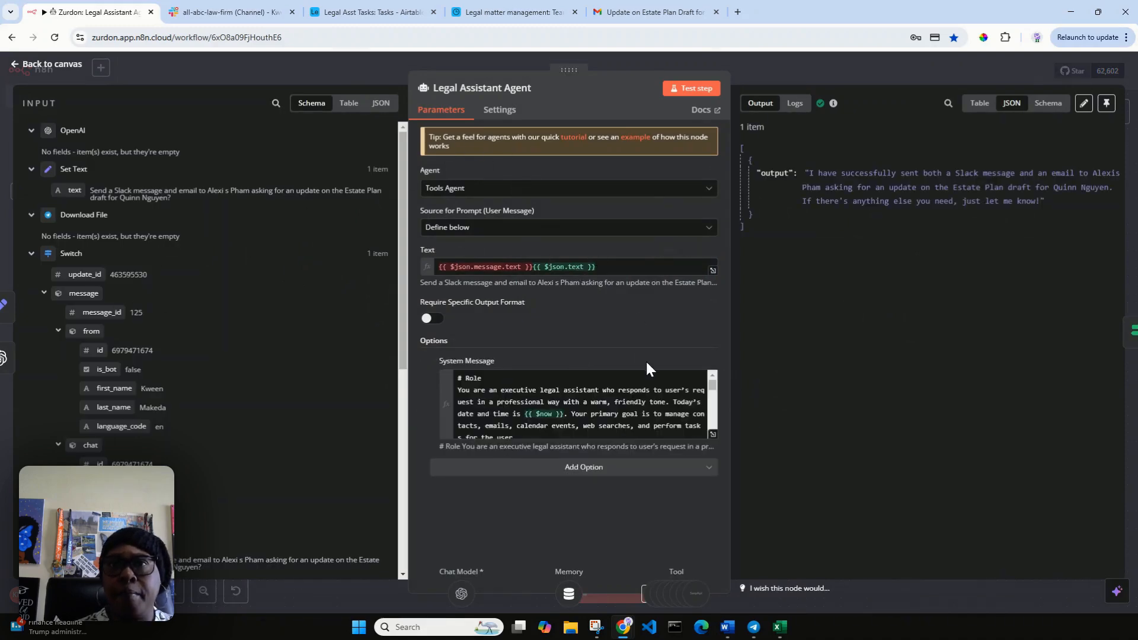
left_click(713, 436)
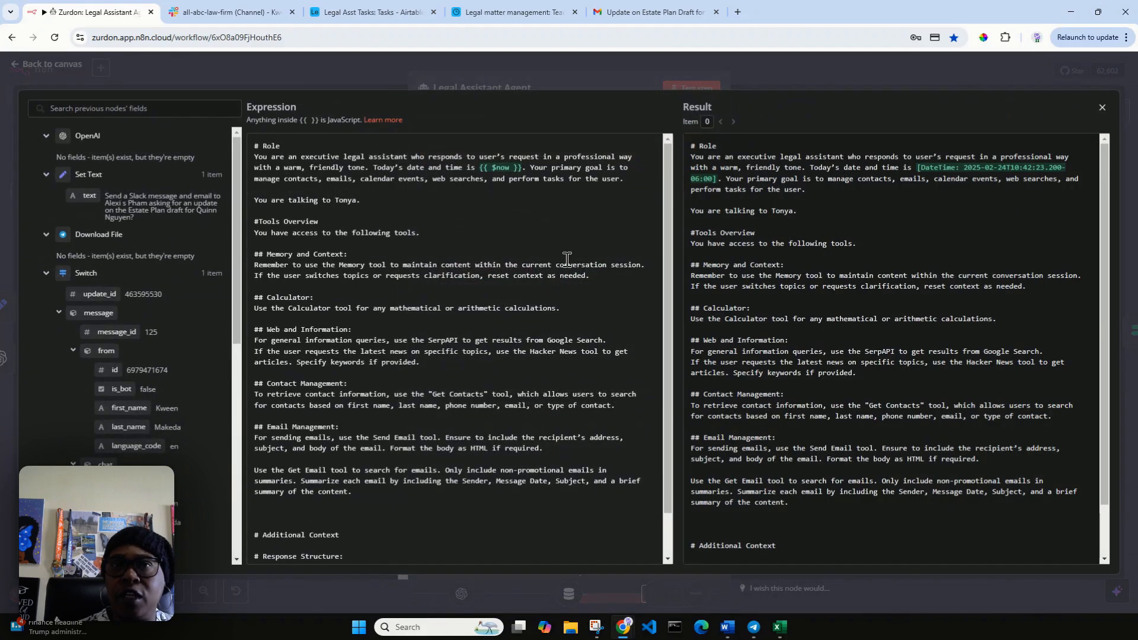
scroll(562, 270, "down", 2)
scroll(562, 270, "up", 2)
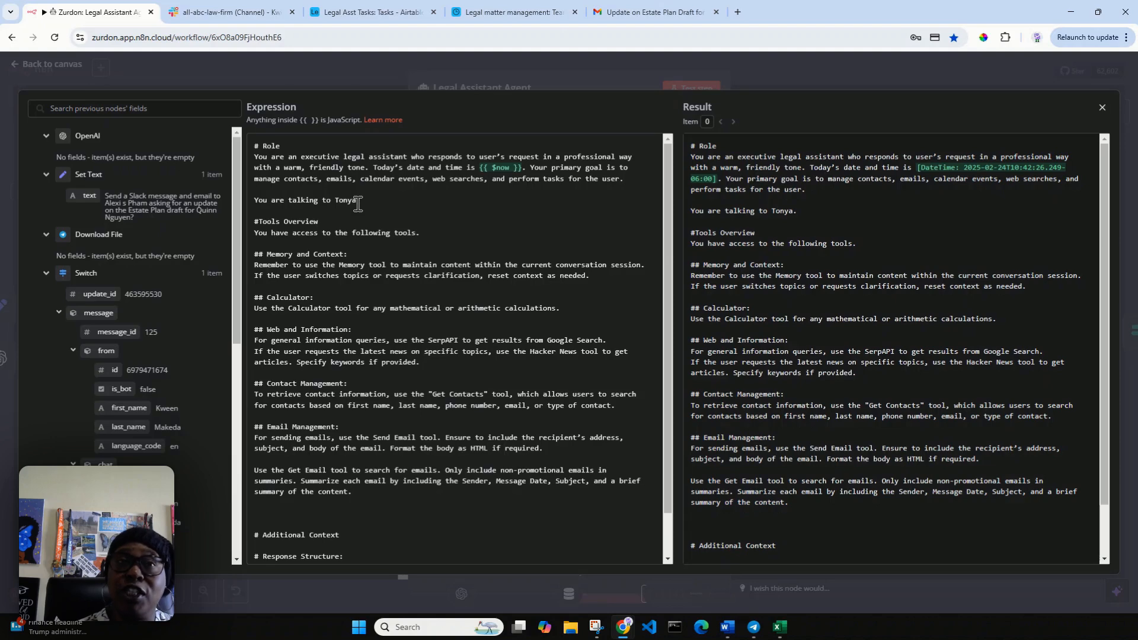
mouse_move(357, 204)
left_mouse_down()
mouse_move(333, 205)
mouse_move(343, 203)
left_mouse_up()
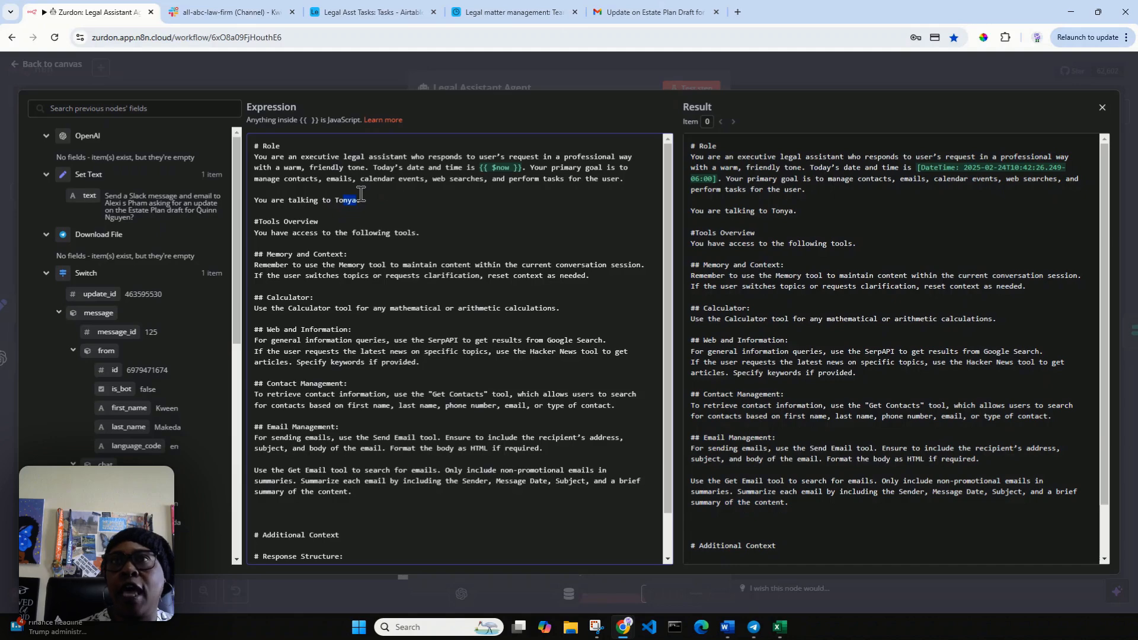
left_click(1101, 112)
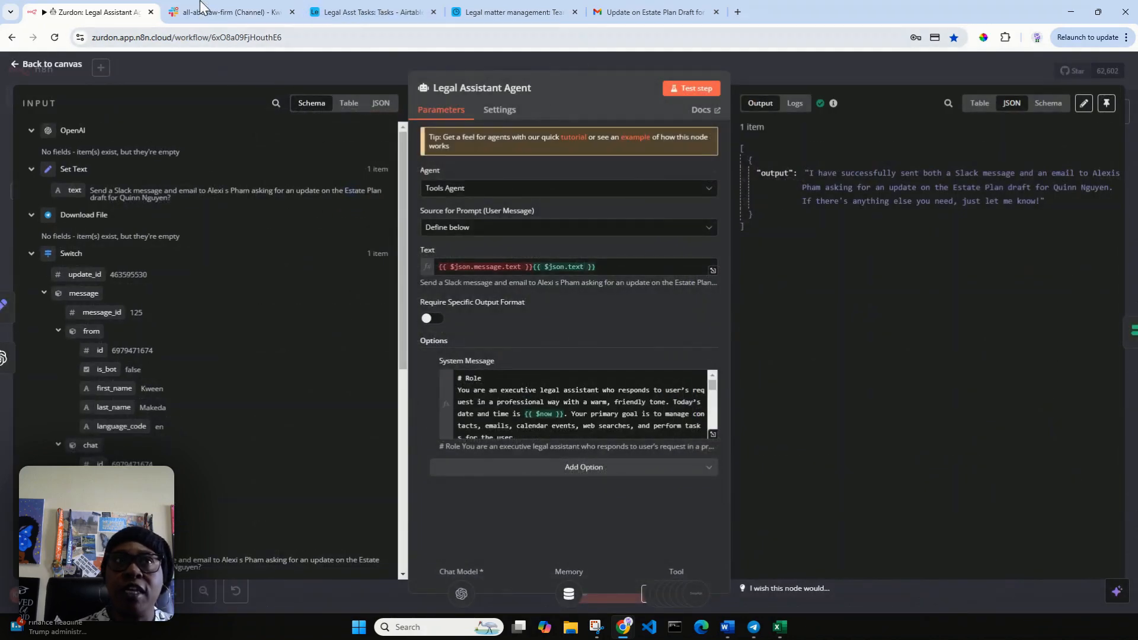
left_click(15, 65)
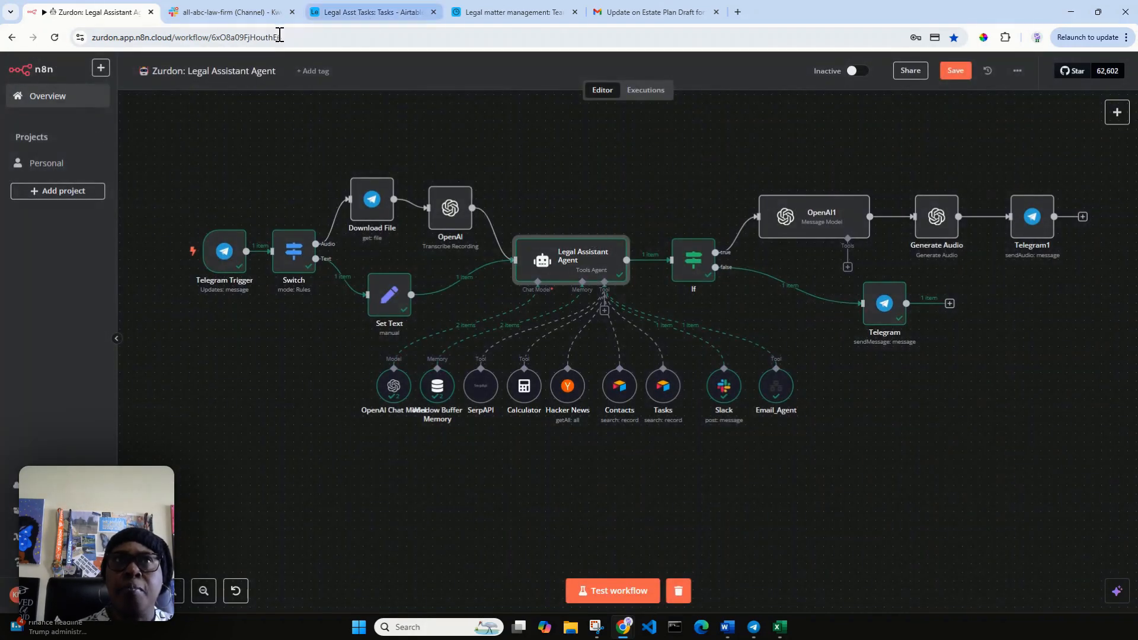
left_click(637, 13)
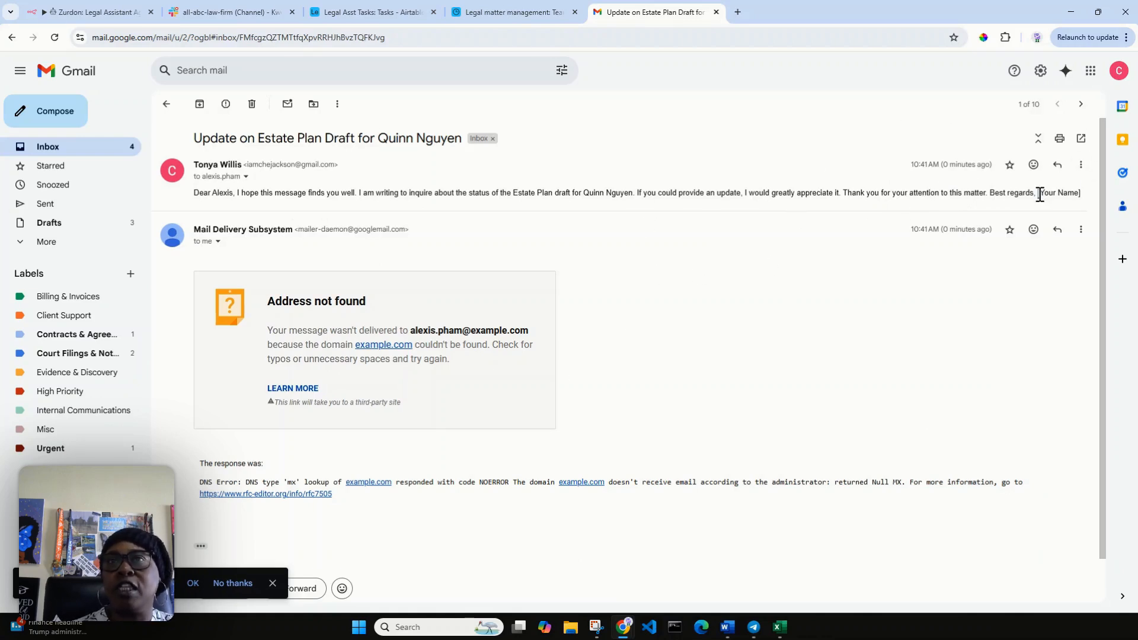
double_click(728, 194)
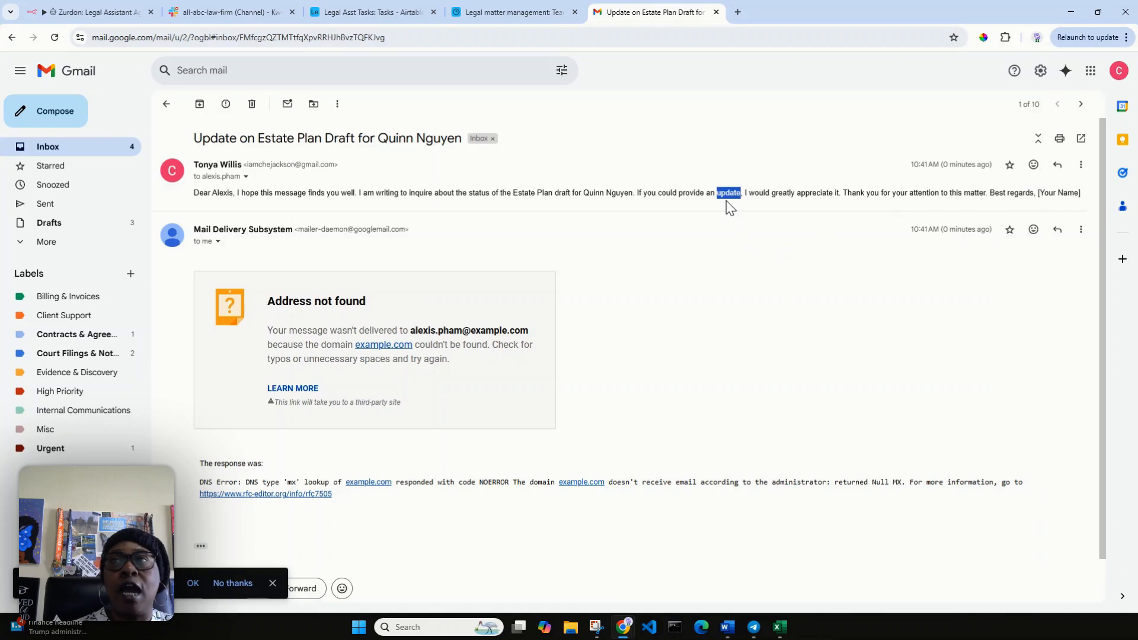
left_click_drag(1034, 193, 1080, 193)
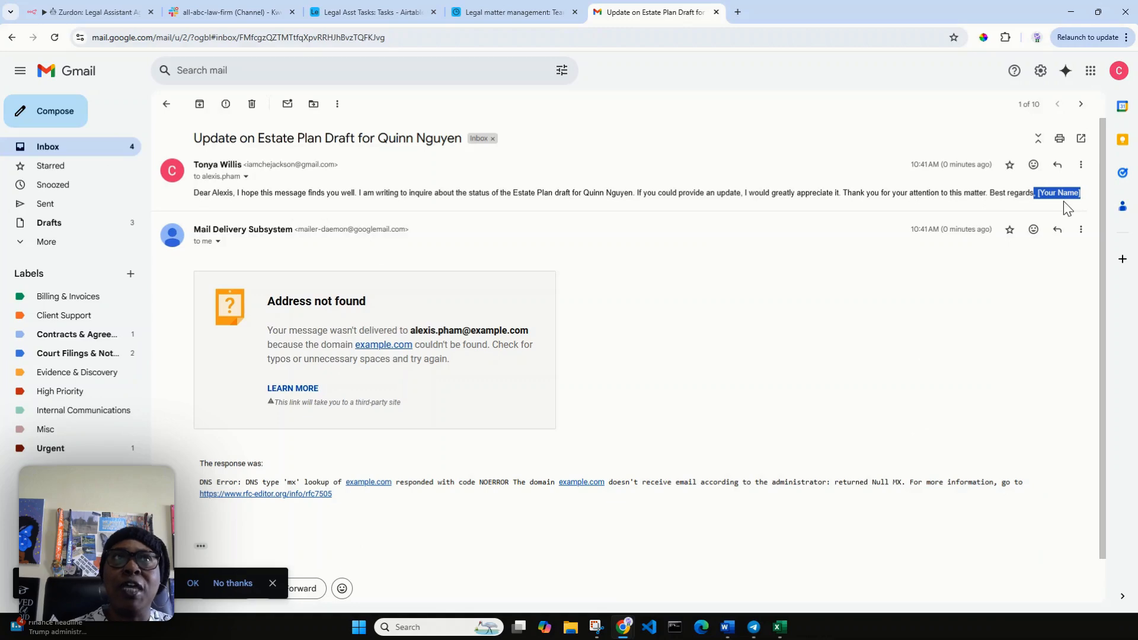
left_click(73, 18)
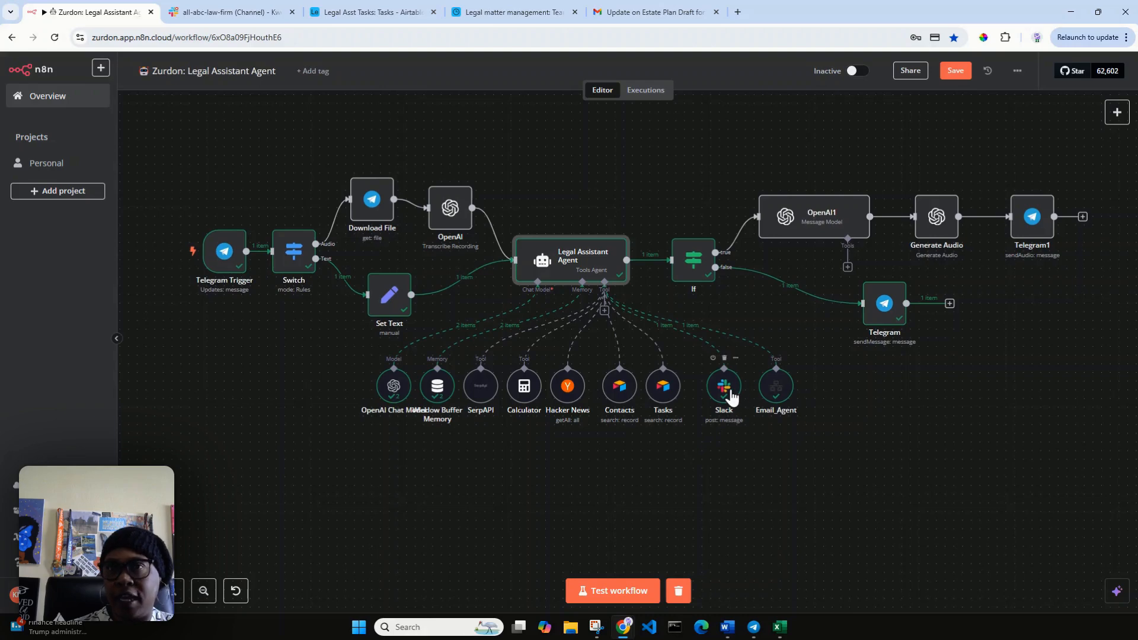
Nudge the Slack tool node slightly left, closer to the Tasks tool.
left_click_drag(732, 395, 722, 390)
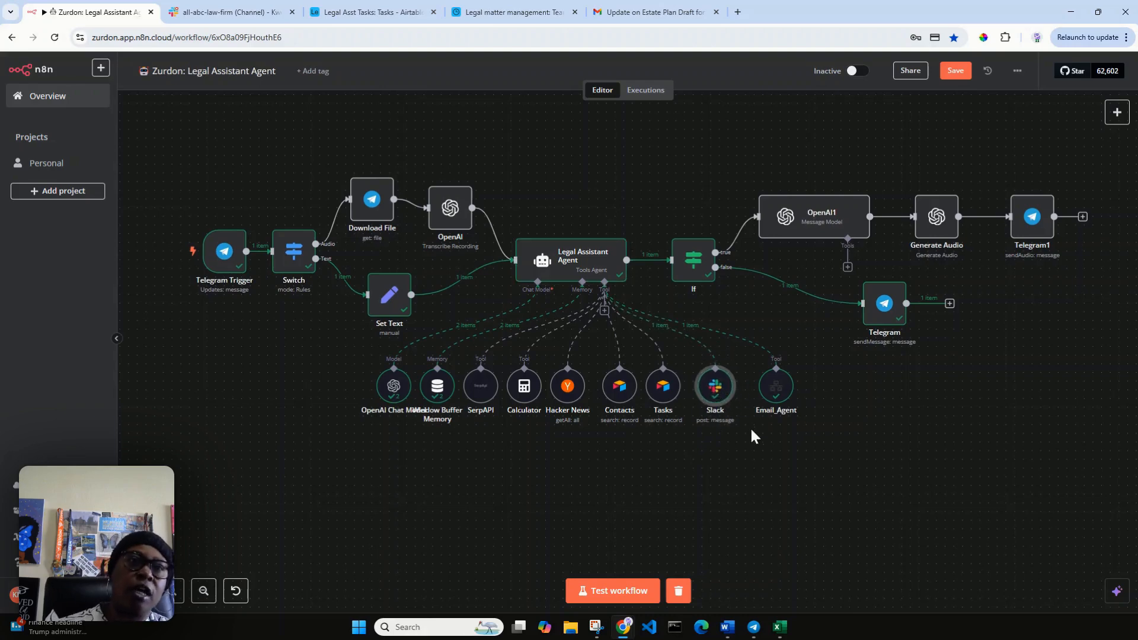